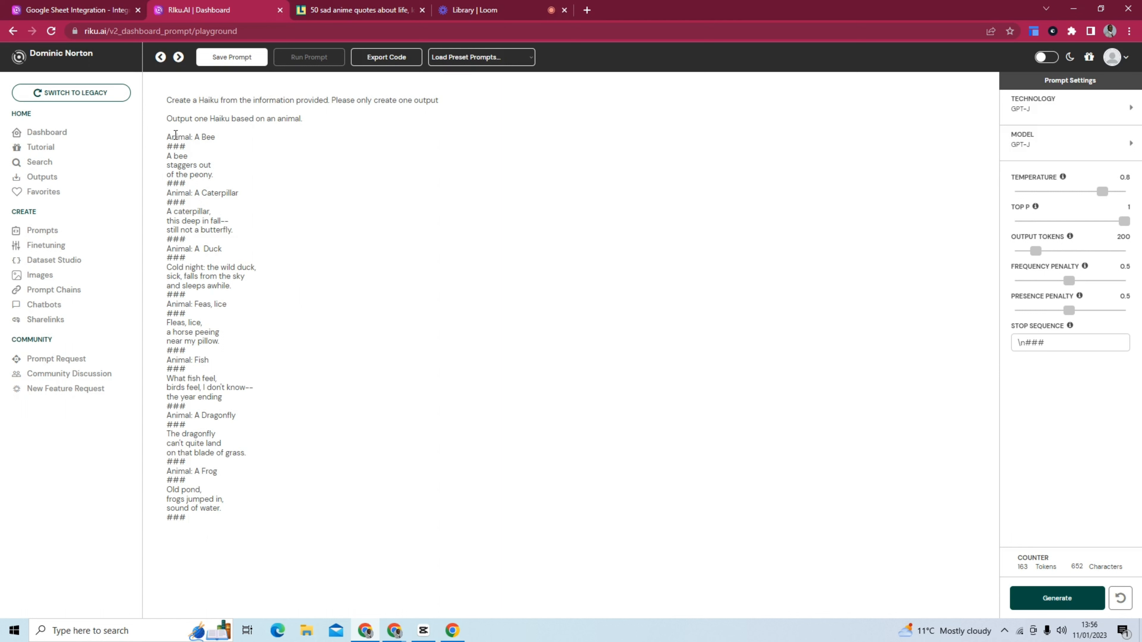
Review the animal and haiku example pairs in the prompt, and glance at the sad anime quotes article.
drag(167, 137, 228, 175)
drag(167, 192, 245, 193)
drag(167, 212, 248, 230)
click(509, 362)
drag(236, 517, 167, 137)
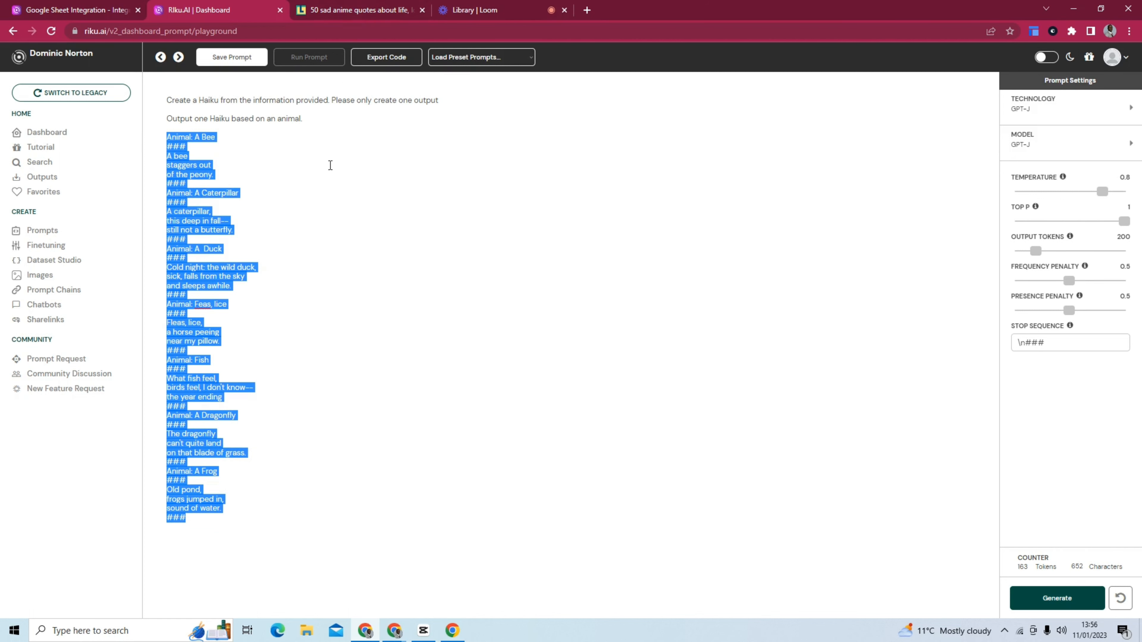
click(369, 14)
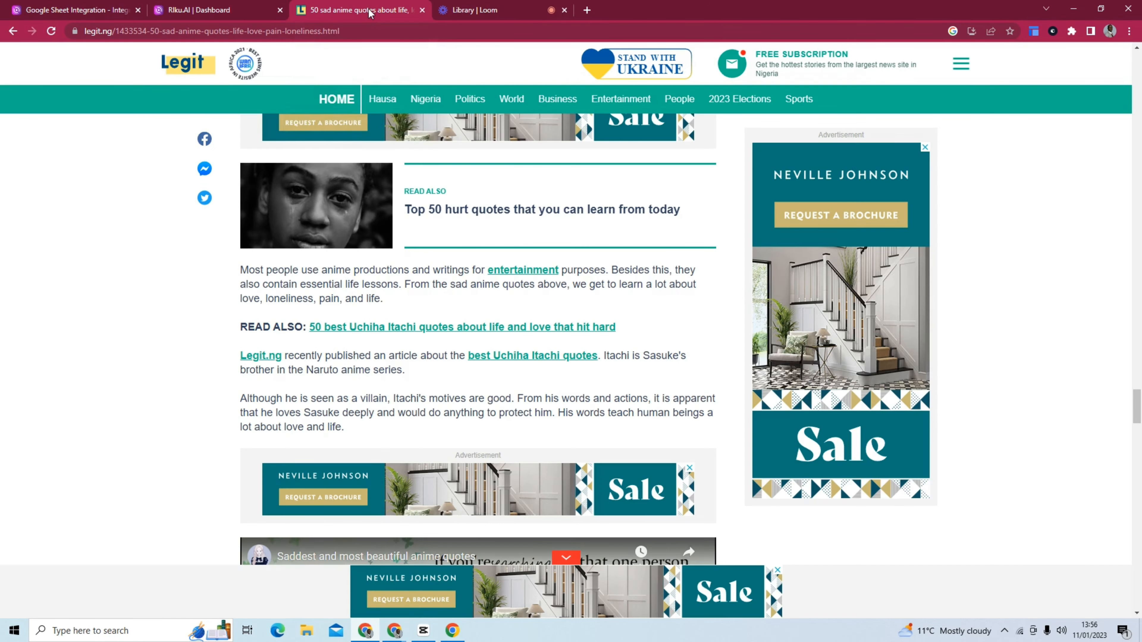
click(263, 12)
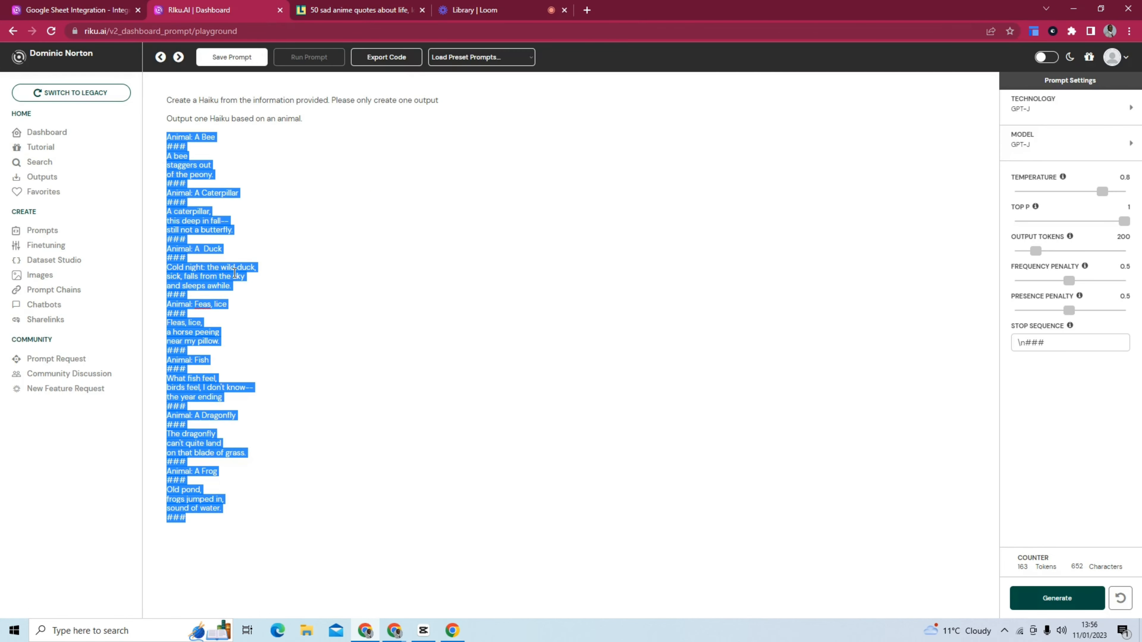
Examine Riku's Google Sheet Integration page, including its supported apps, formula description and sidebar example.
click(90, 10)
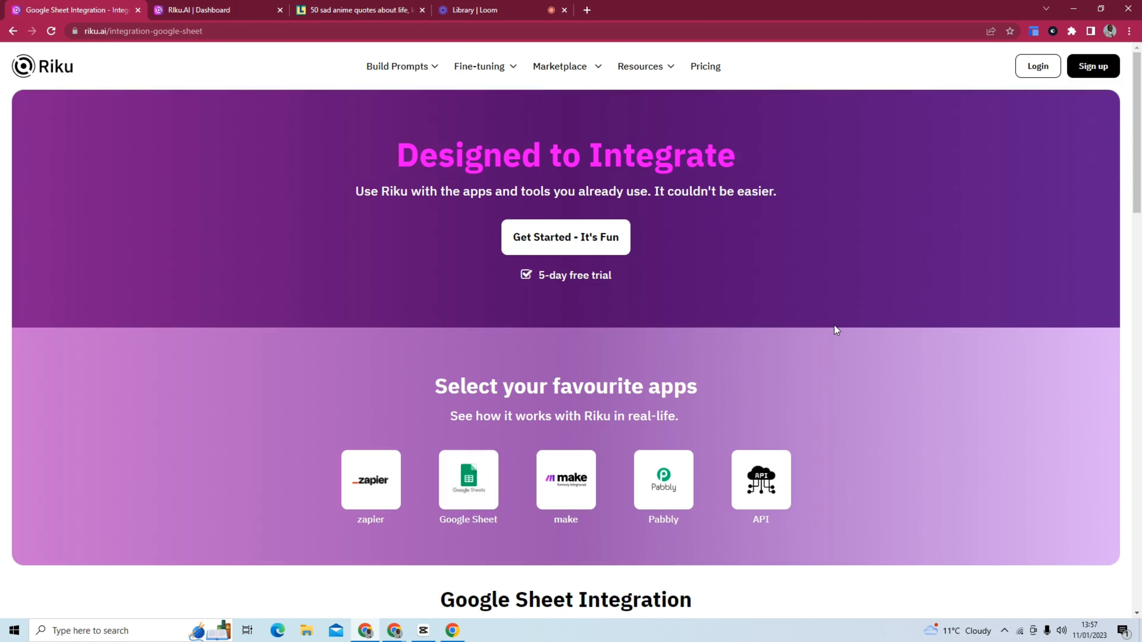
scroll(834, 324, down, 4)
scroll(562, 188, up, 1)
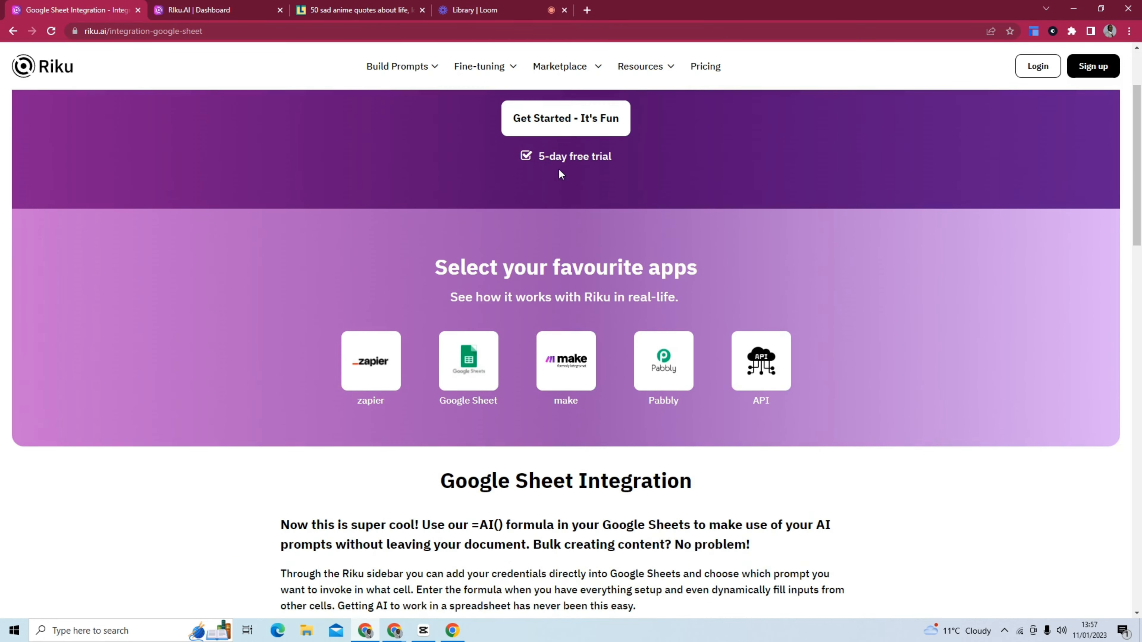
scroll(821, 361, down, 3)
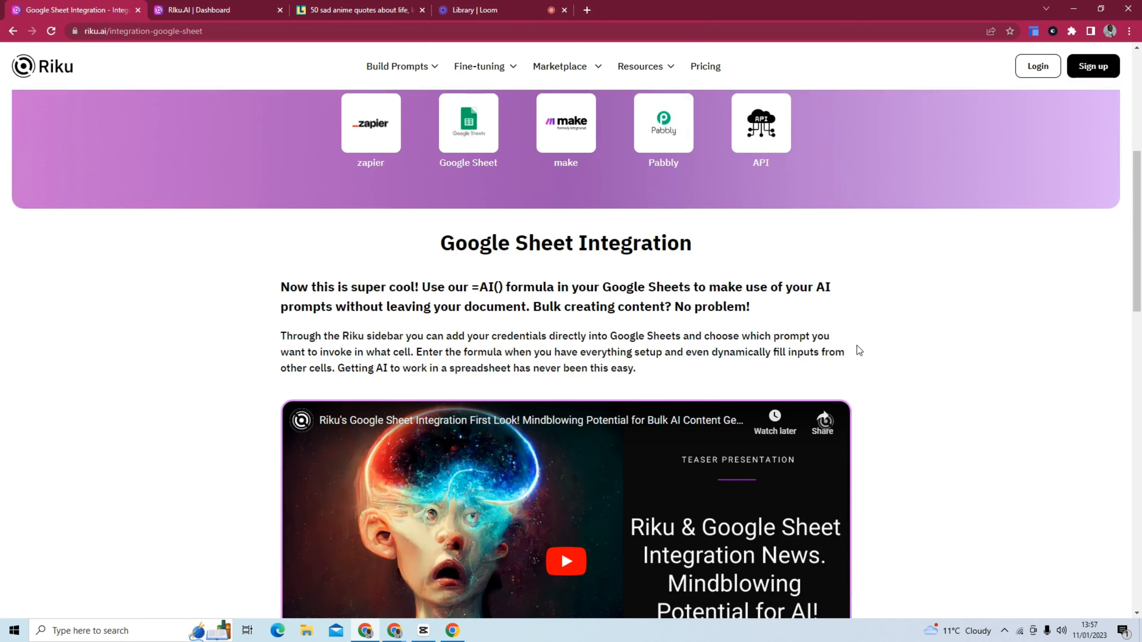
scroll(858, 346, down, 5)
scroll(858, 346, down, 7)
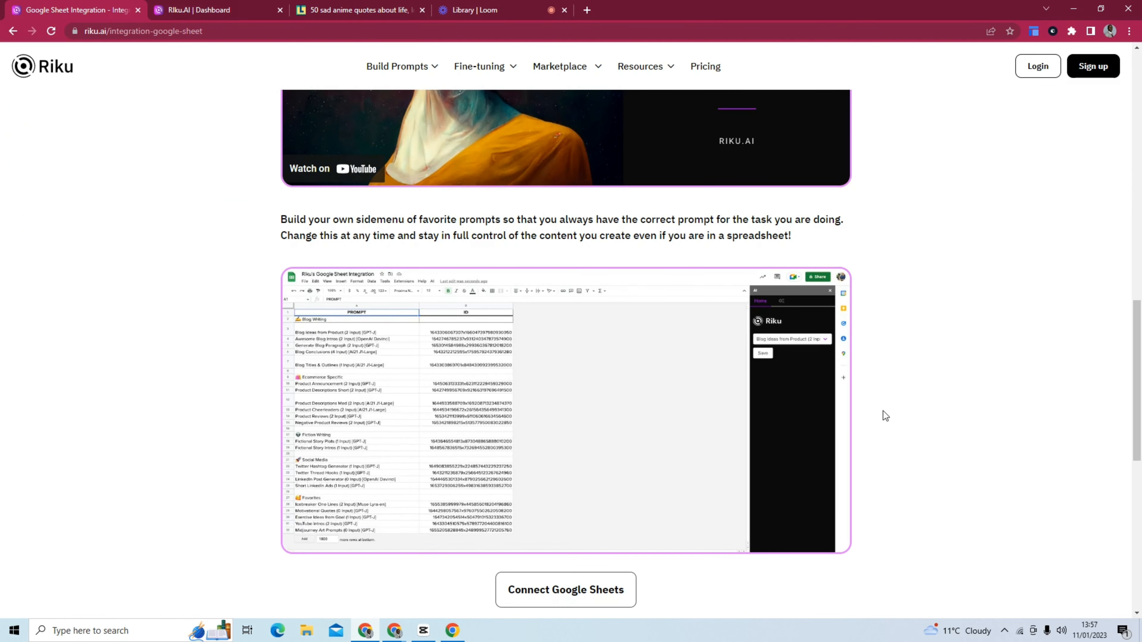
scroll(881, 404, down, 4)
scroll(875, 383, down, 5)
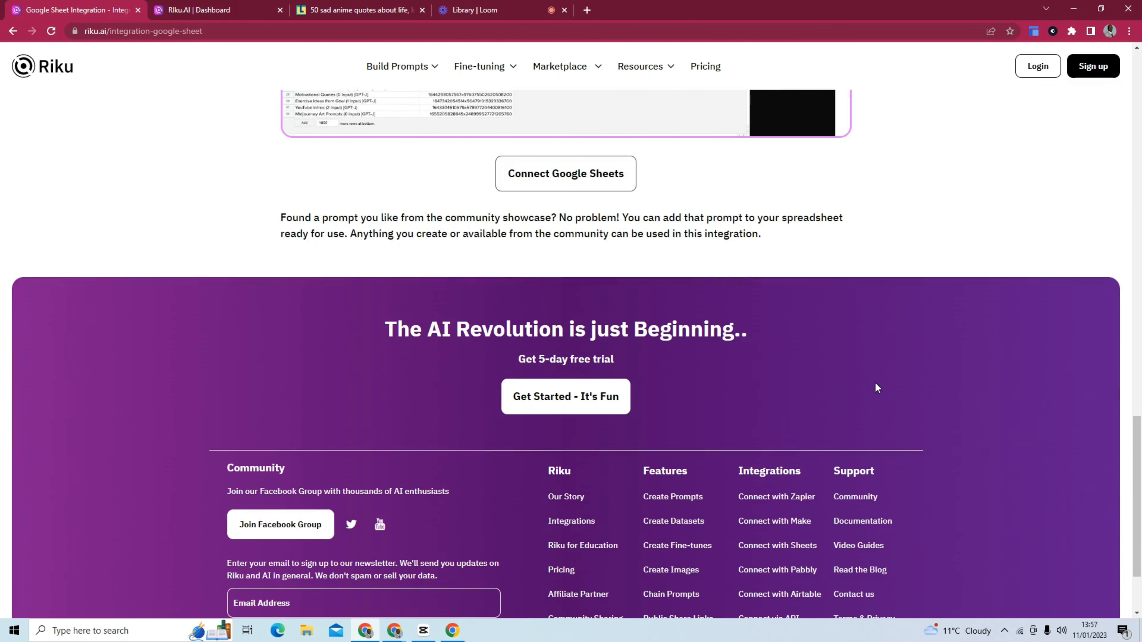
scroll(875, 383, up, 20)
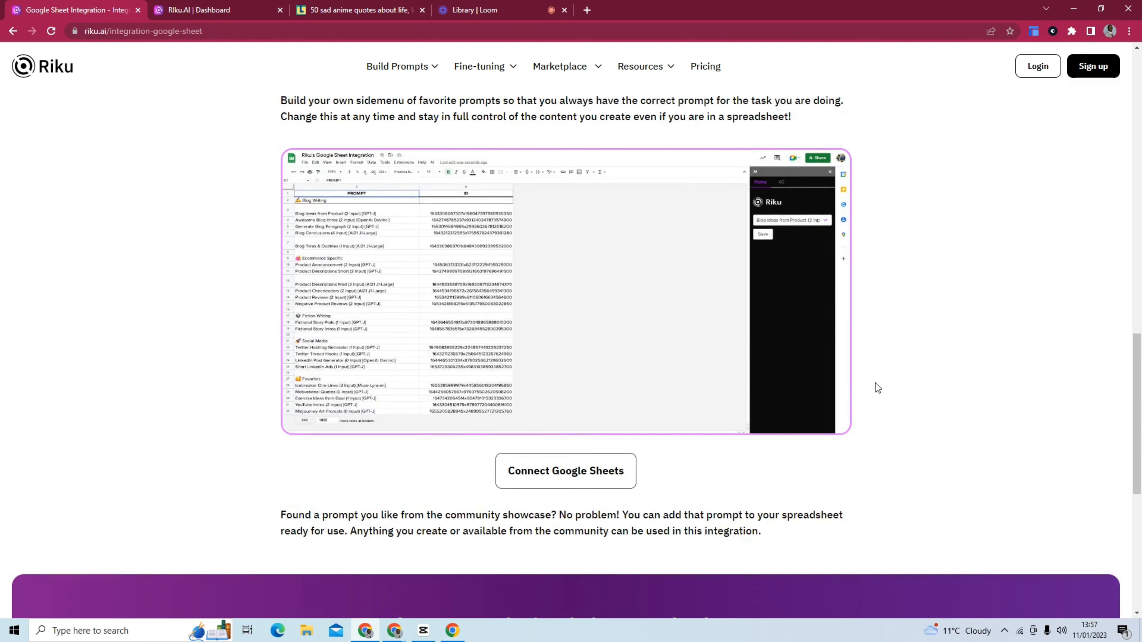
scroll(870, 382, up, 5)
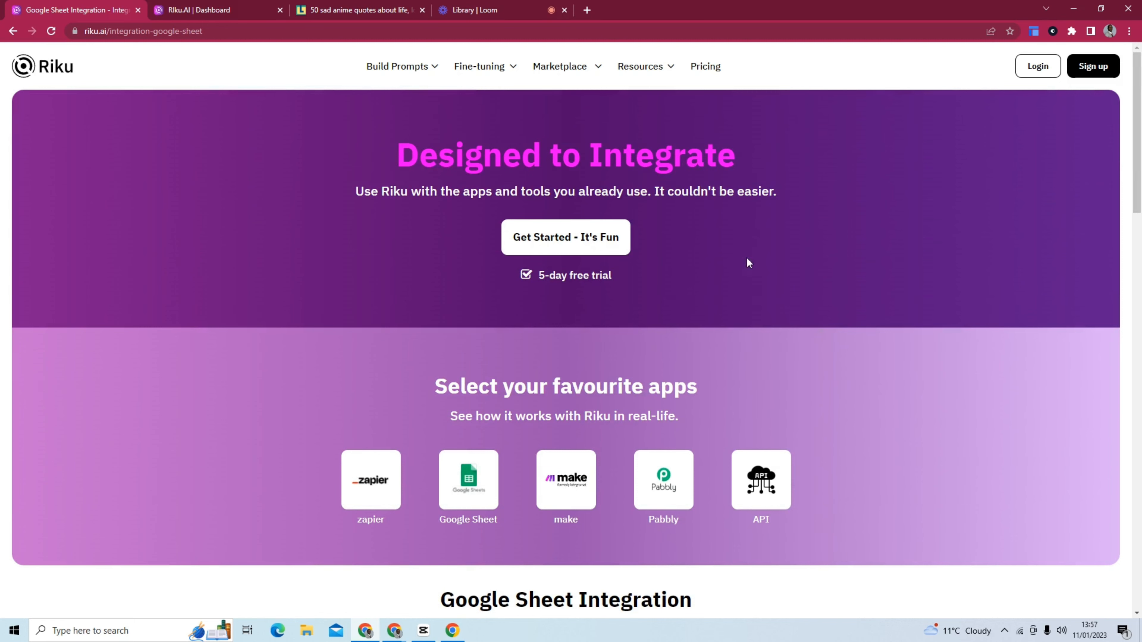
Return to the Riku dashboard and start a new blank prompt from the Prompts page.
click(200, 10)
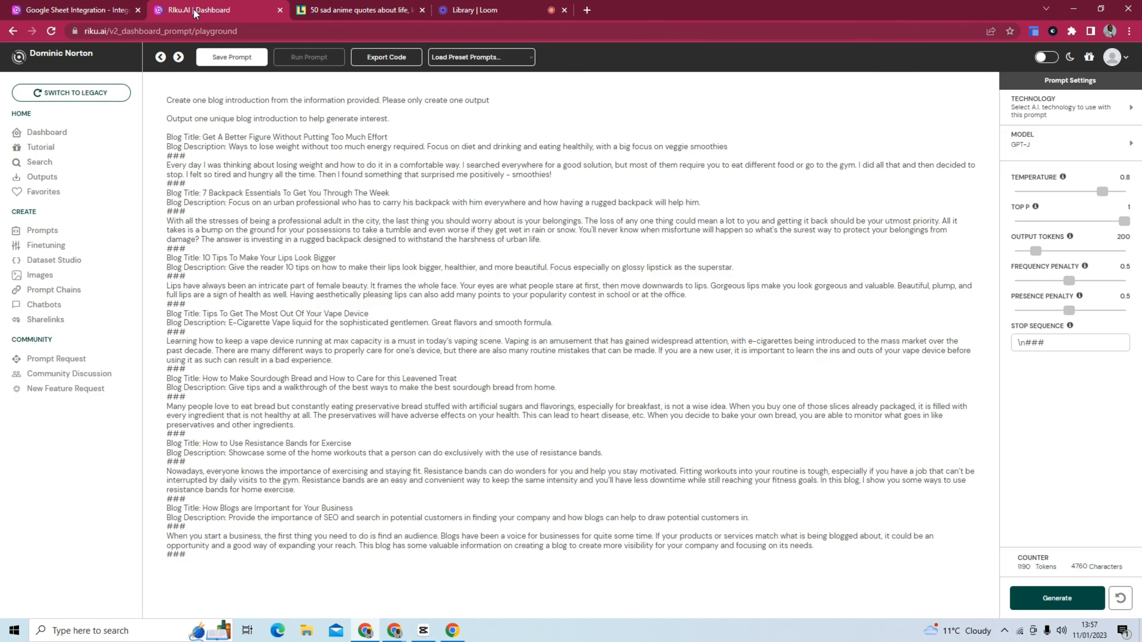
click(49, 131)
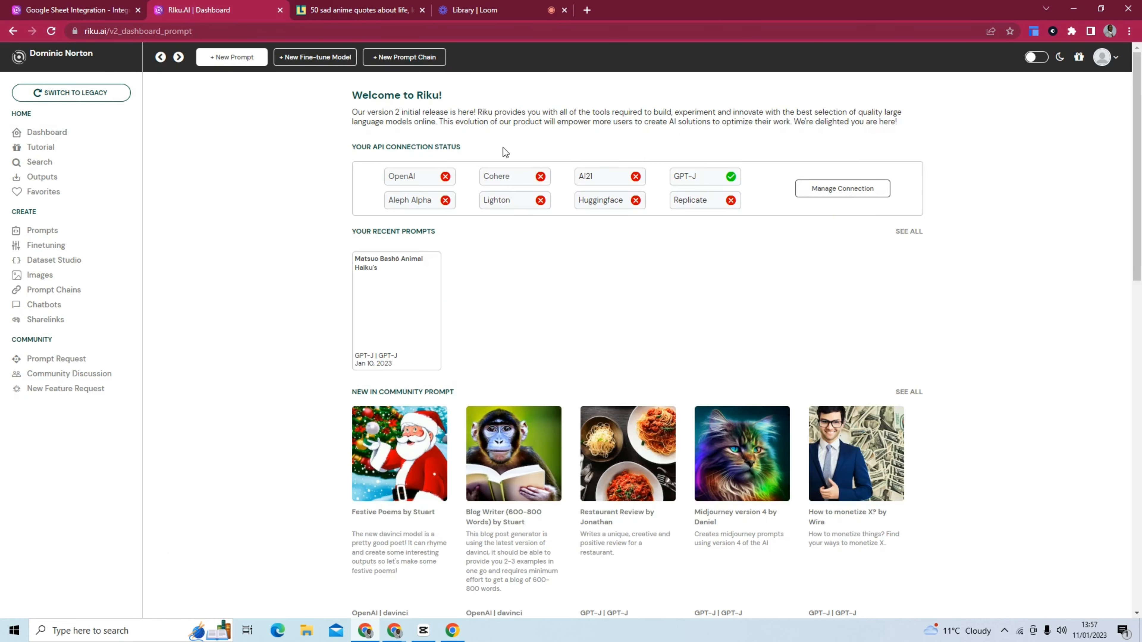
click(96, 239)
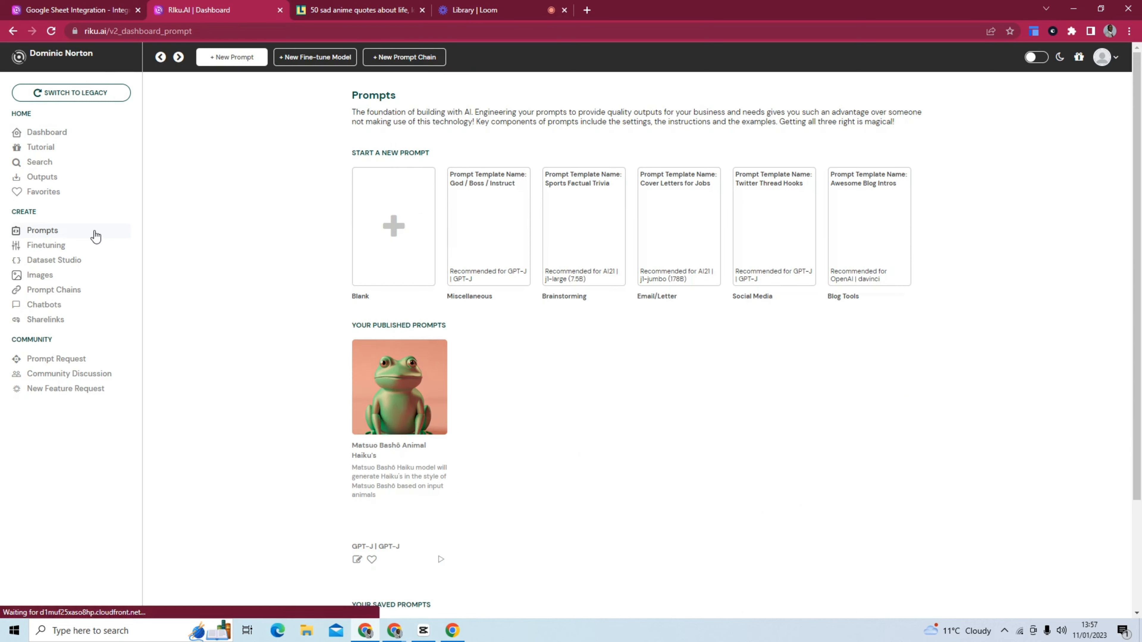
click(393, 218)
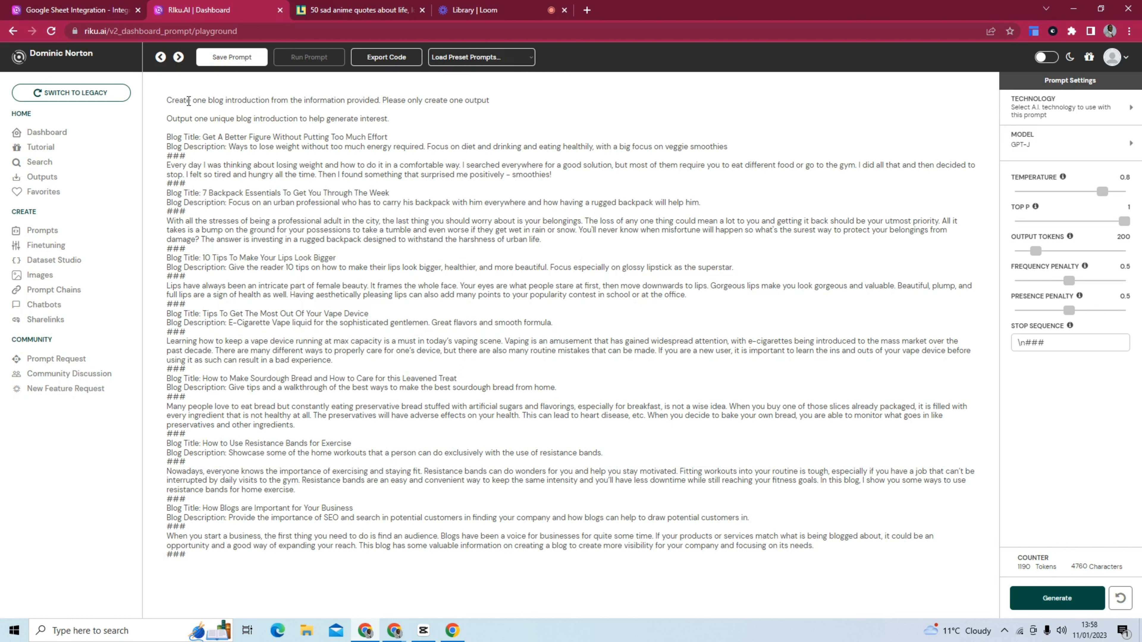
Replace "one blog introduction" in the prompt's first instruction with "anime quote".
drag(195, 99, 268, 98)
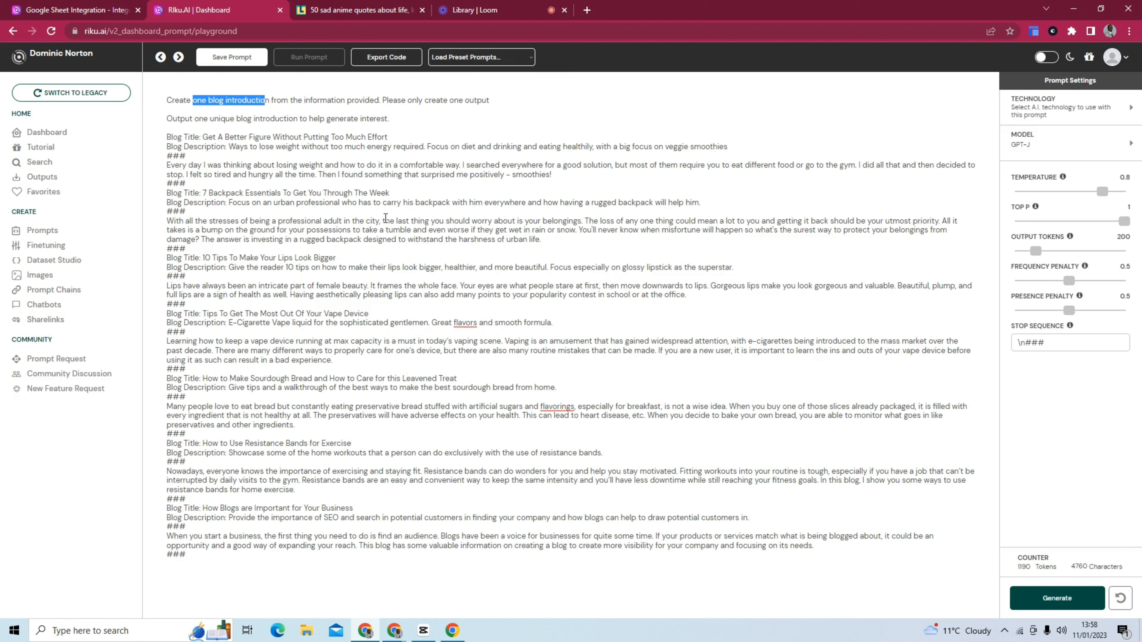
text(anime qu)
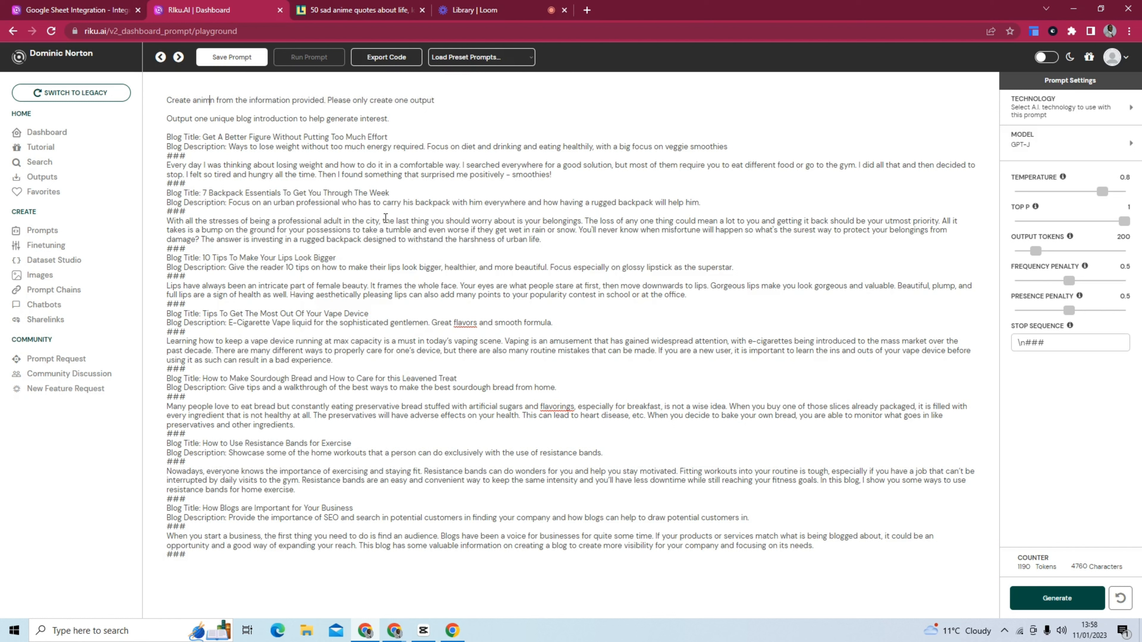
text(ote)
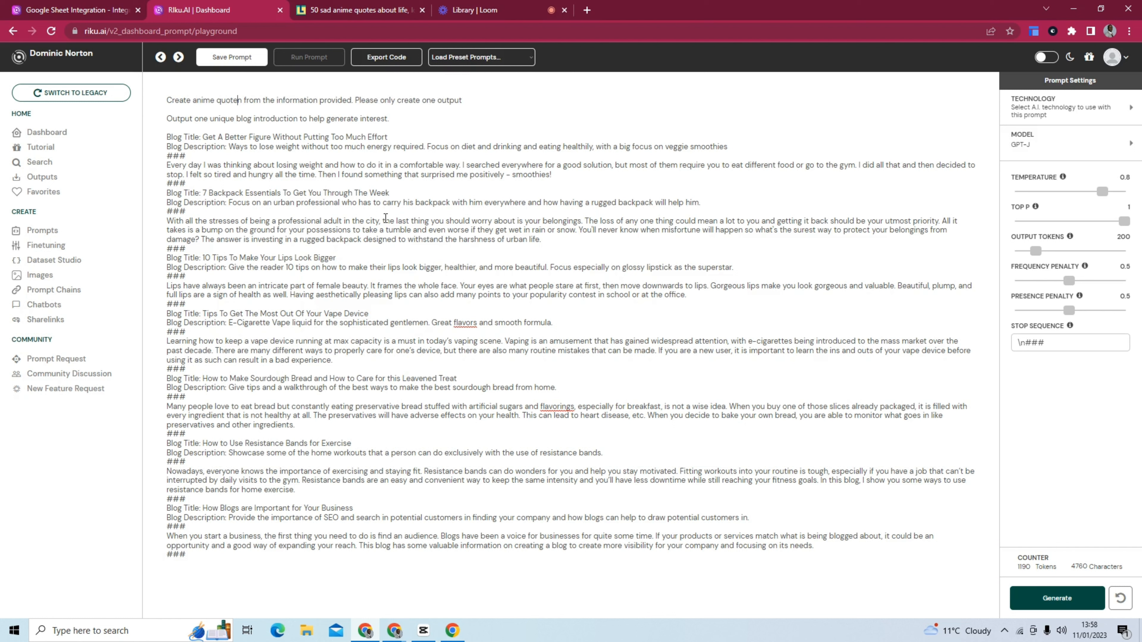
key(BackSpace)
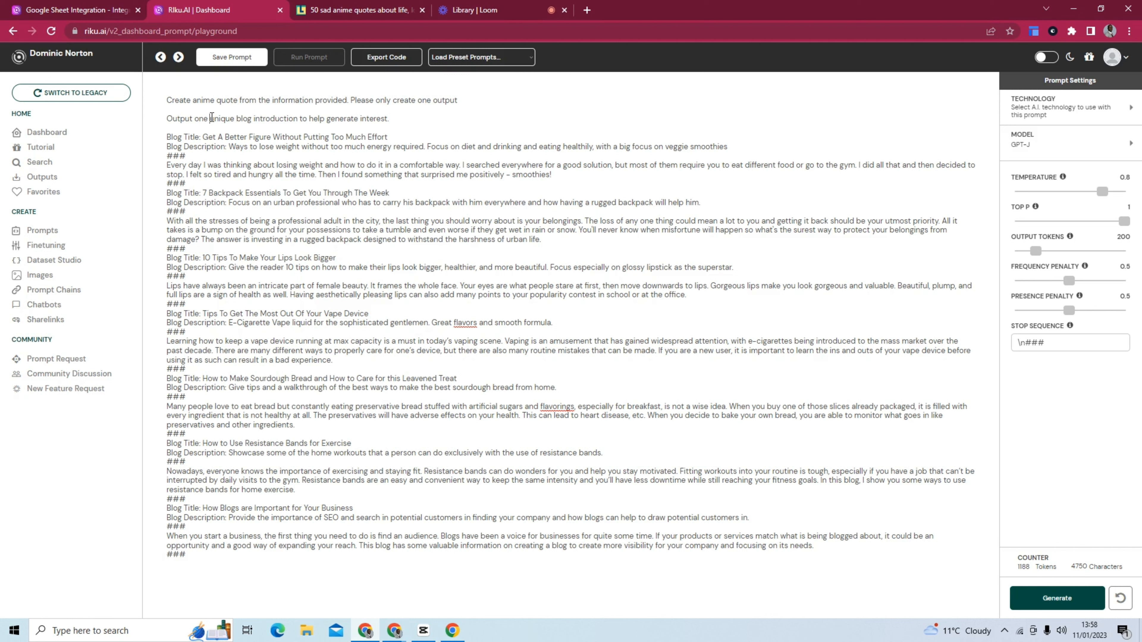
Rewrite the second instruction line to read "Output one thoughtful anime quote to inspire people.".
drag(210, 118, 387, 115)
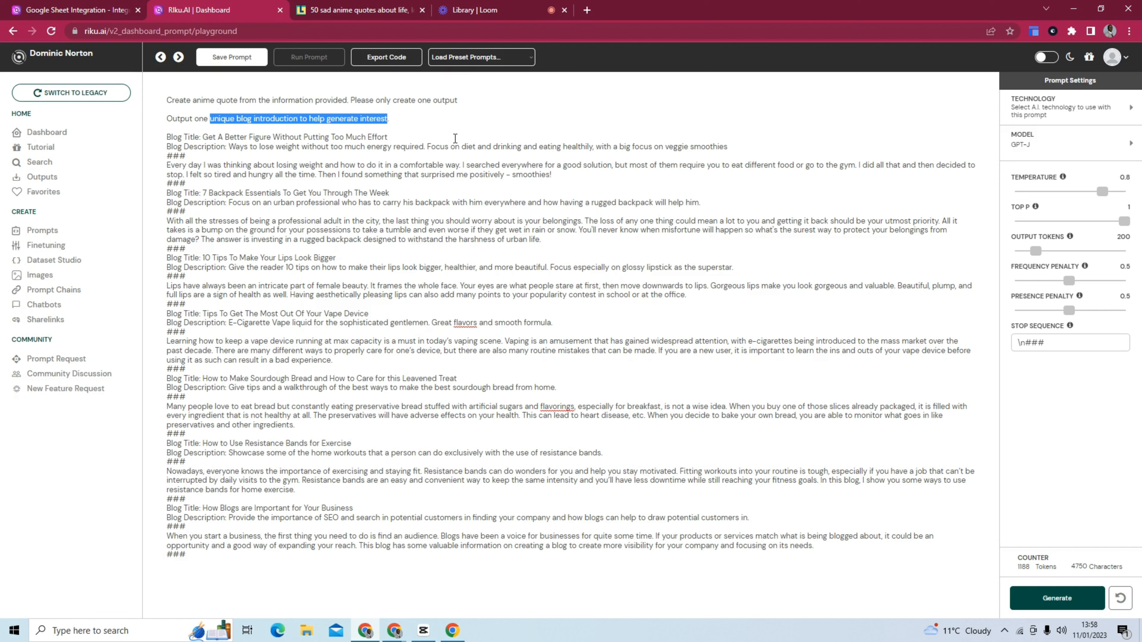
text(thou)
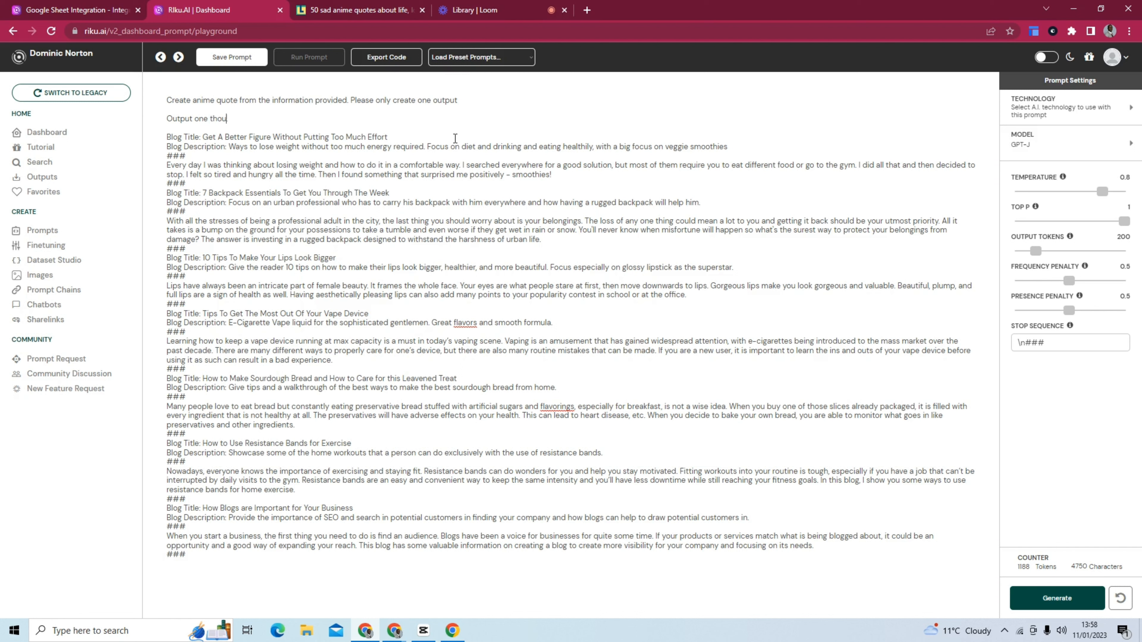
text(ghtful anime quote to inspire people)
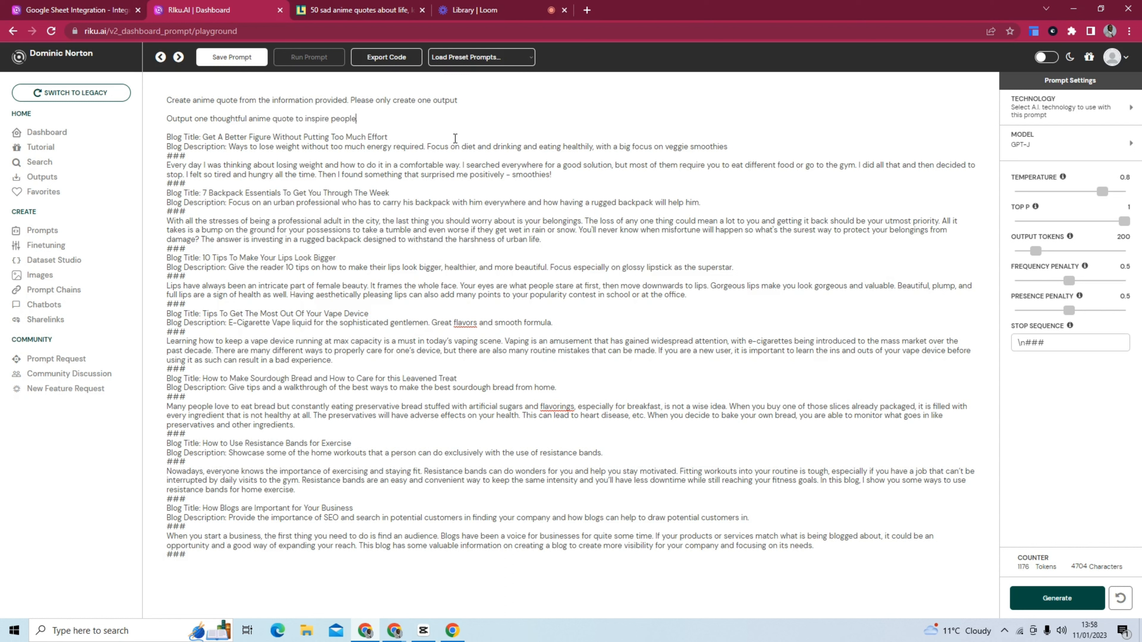
text(.)
text(.)
Delete the first example's Blog Description line, including the empty line it leaves.
drag(727, 146, 158, 151)
key(BackSpace)
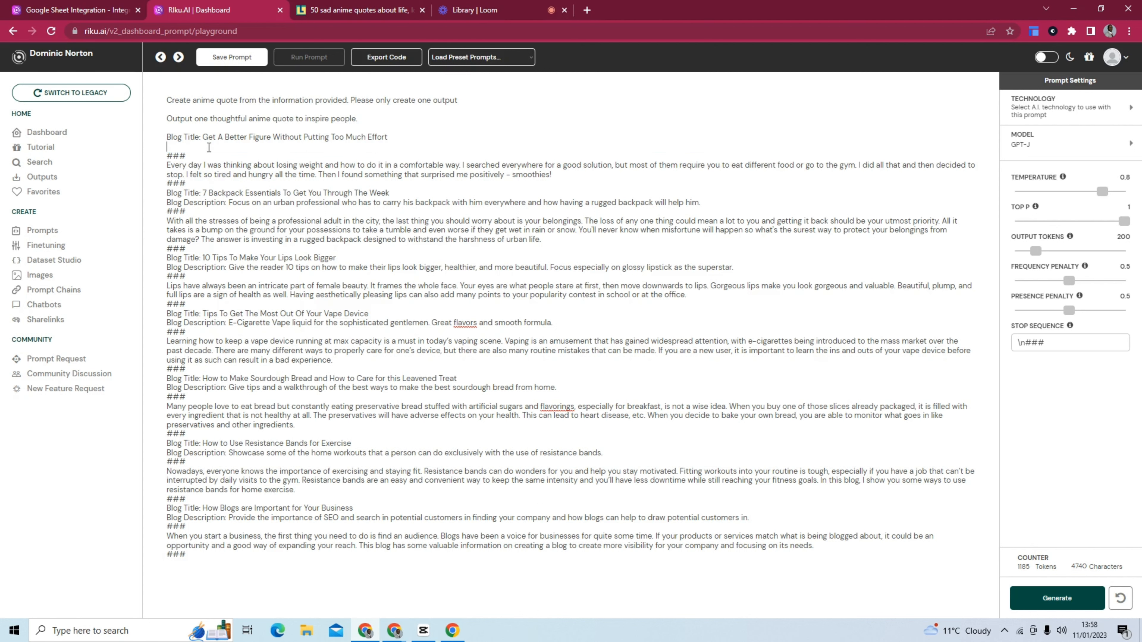
key(BackSpace)
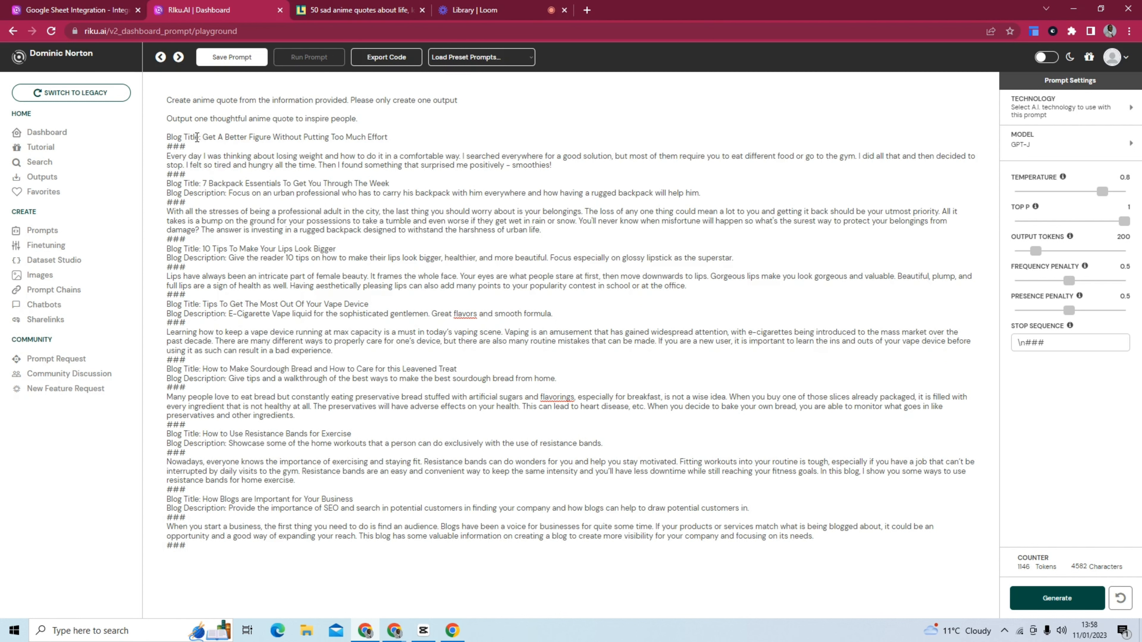
Rename the first example's "Blog Title" label to "Emotion".
drag(198, 136, 167, 137)
text(Empti)
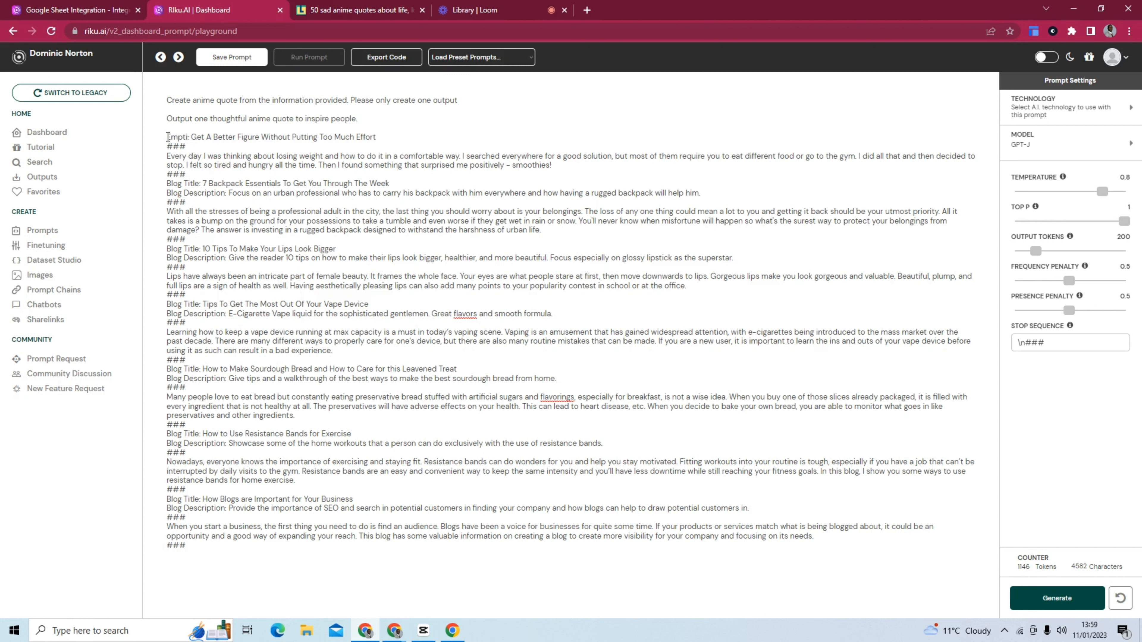
key(BackSpace)
key(BackSpace)
key(BackSpace)
text(otion)
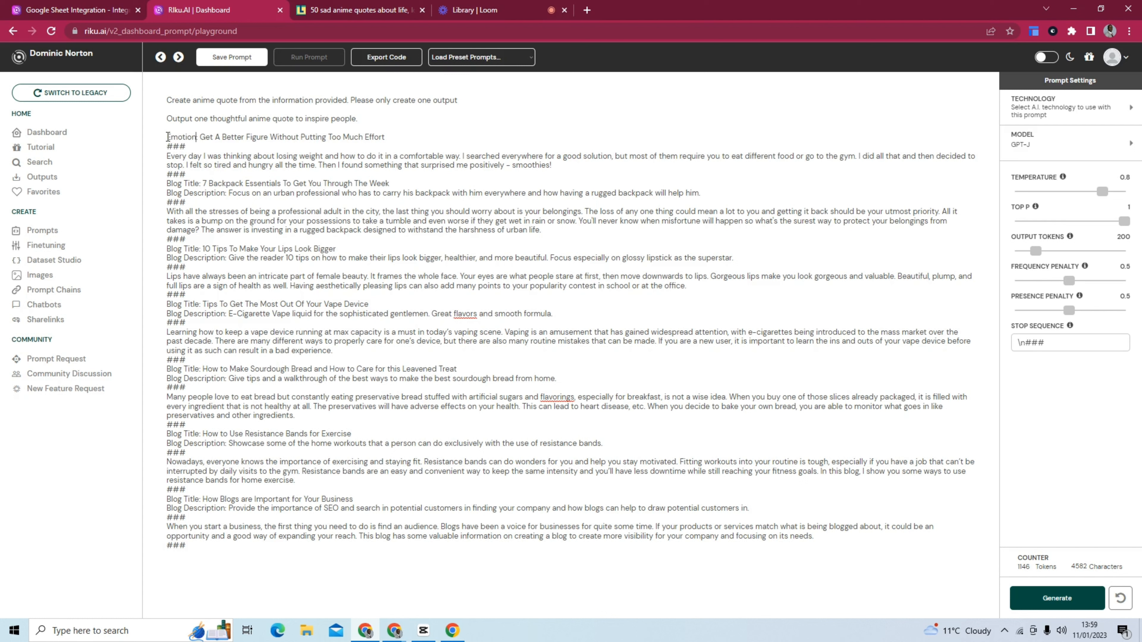
Look through the anime quotes article for its themes and replace the first example's title text with "Sad".
drag(386, 137, 201, 135)
click(328, 9)
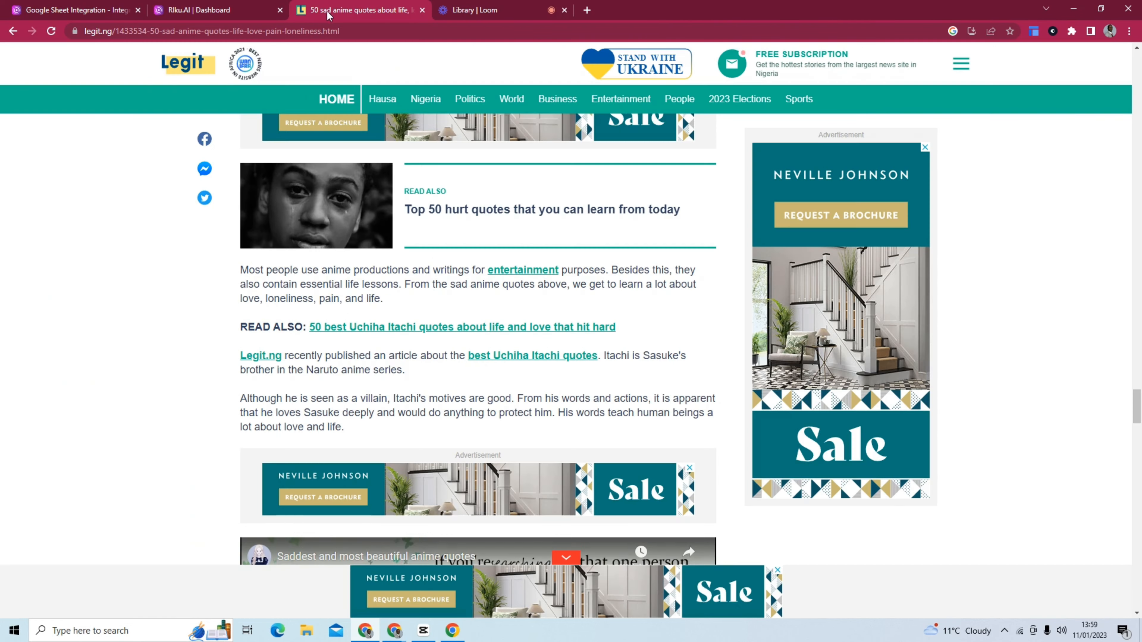
scroll(125, 391, up, 4)
scroll(131, 392, up, 15)
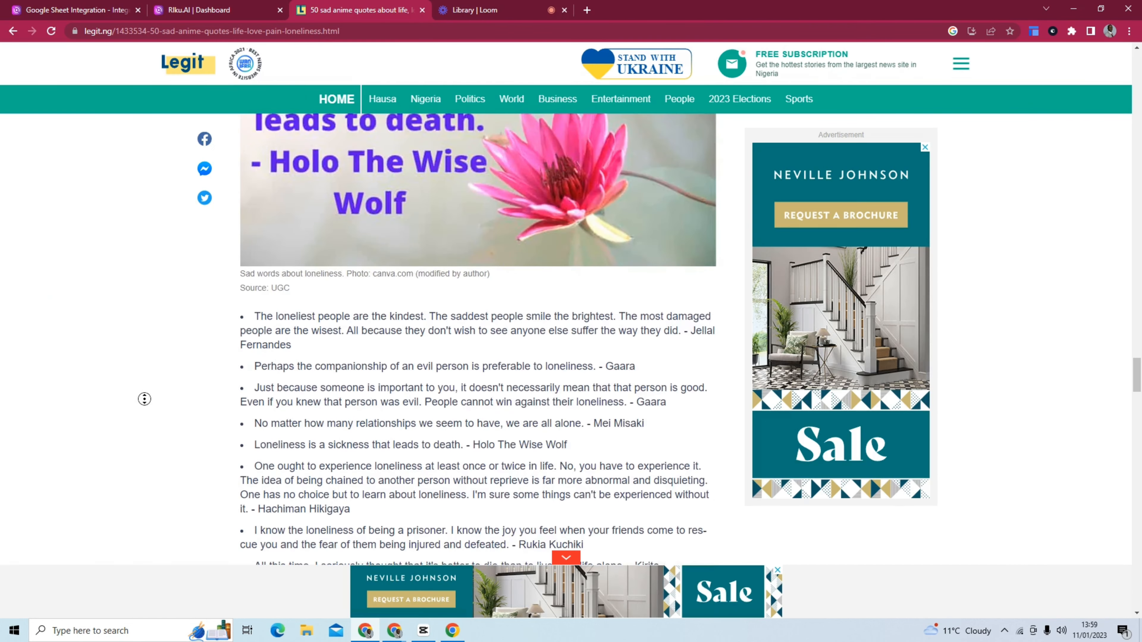
scroll(196, 285, up, 12)
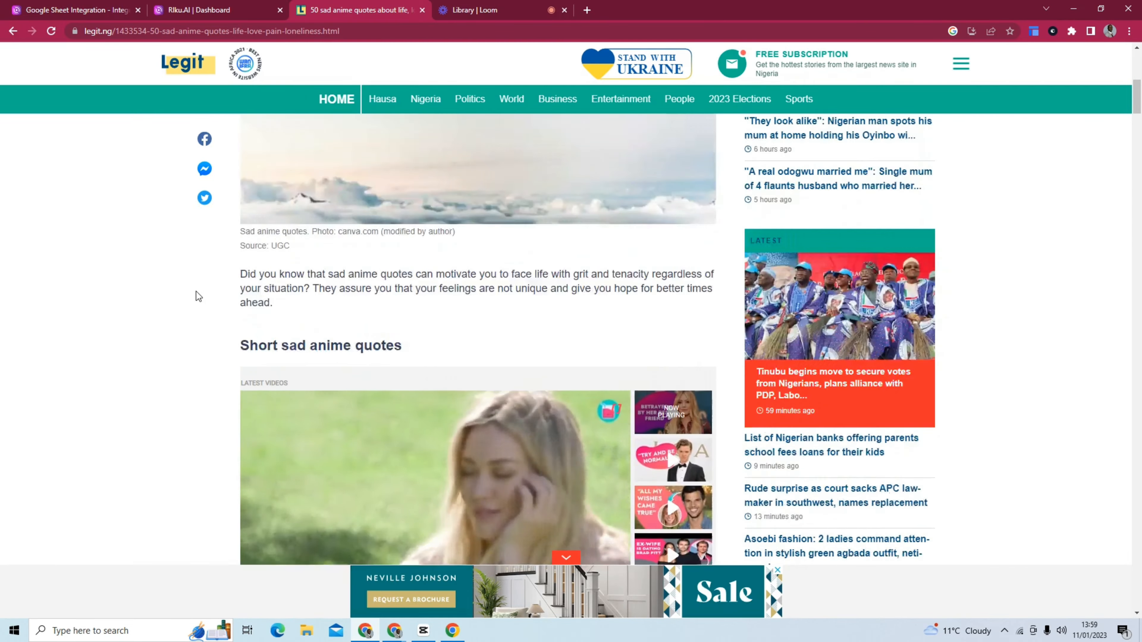
scroll(197, 291, down, 8)
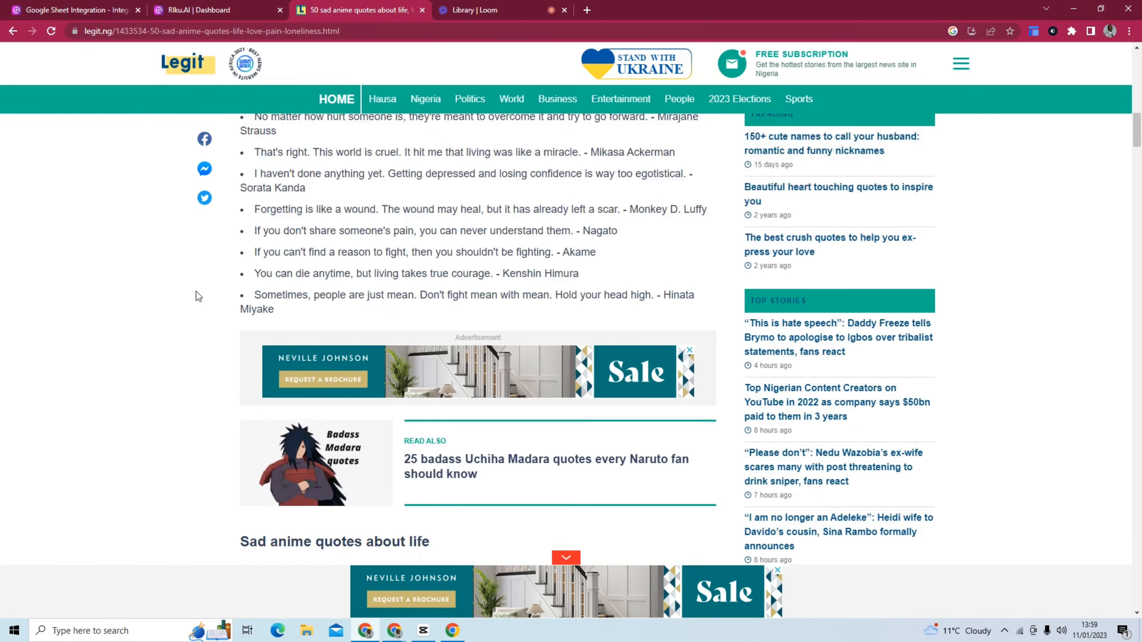
scroll(196, 291, up, 3)
click(220, 9)
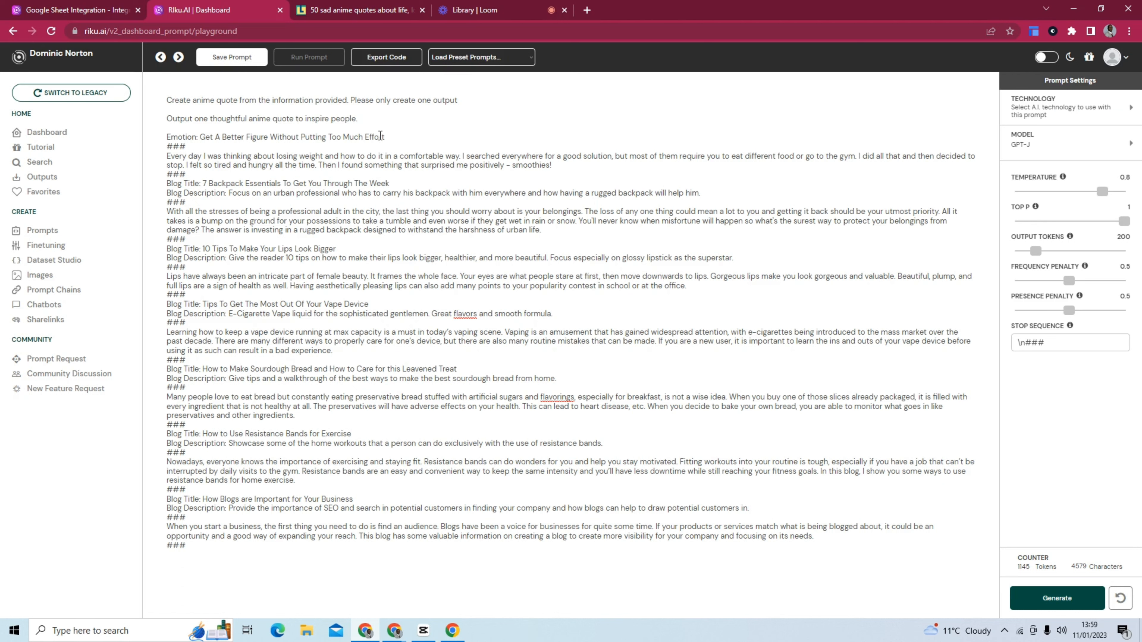
drag(385, 136, 200, 137)
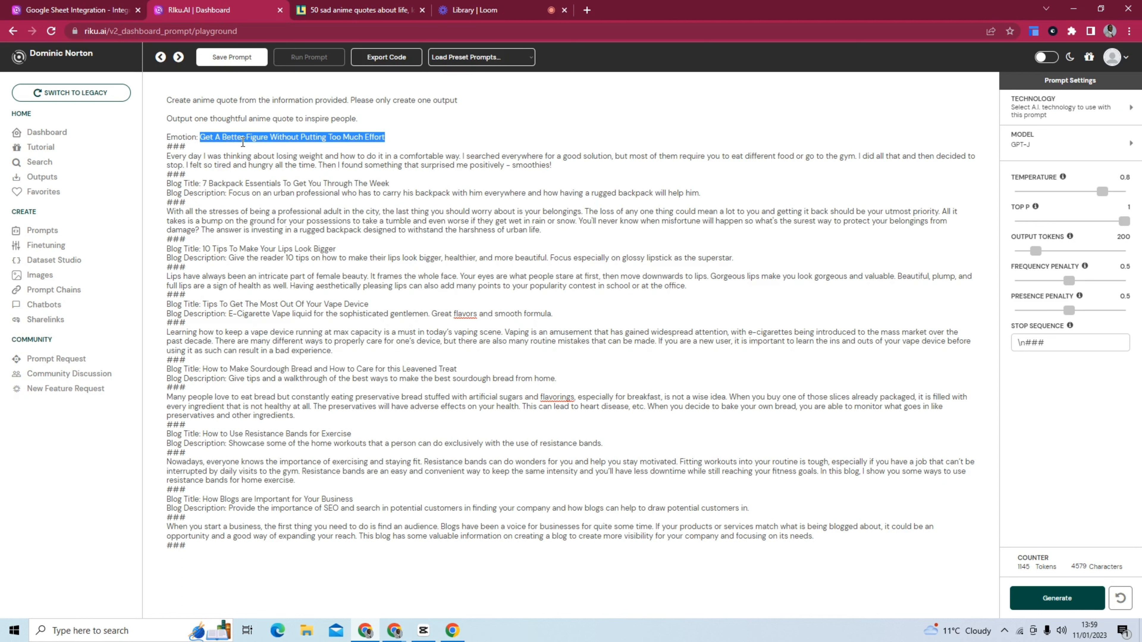
text(Sad)
Replace the first example's blog text with the article's quote "No matter how hurt someone is, they're meant to overcome it and try to go forward.".
click(385, 9)
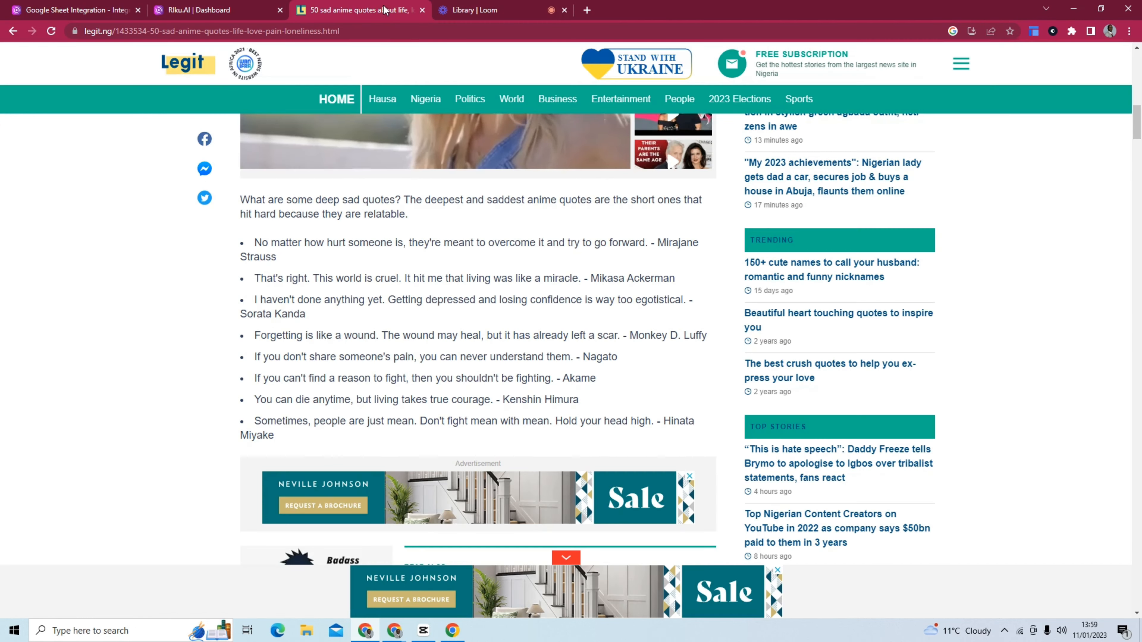
scroll(295, 247, up, 7)
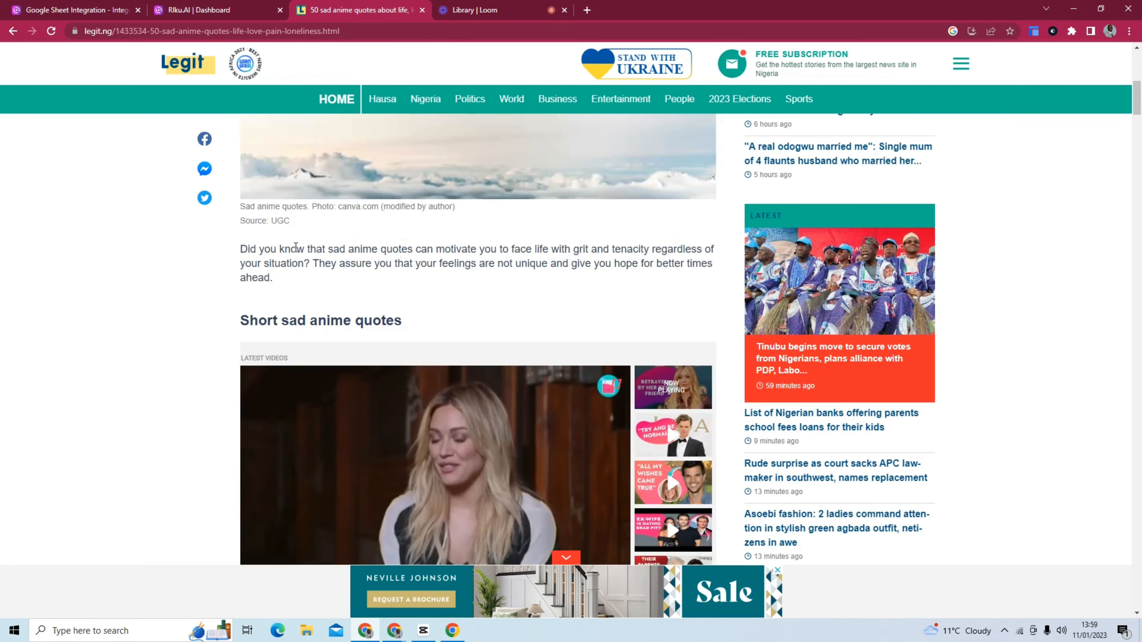
scroll(303, 248, down, 6)
drag(282, 319, 258, 300)
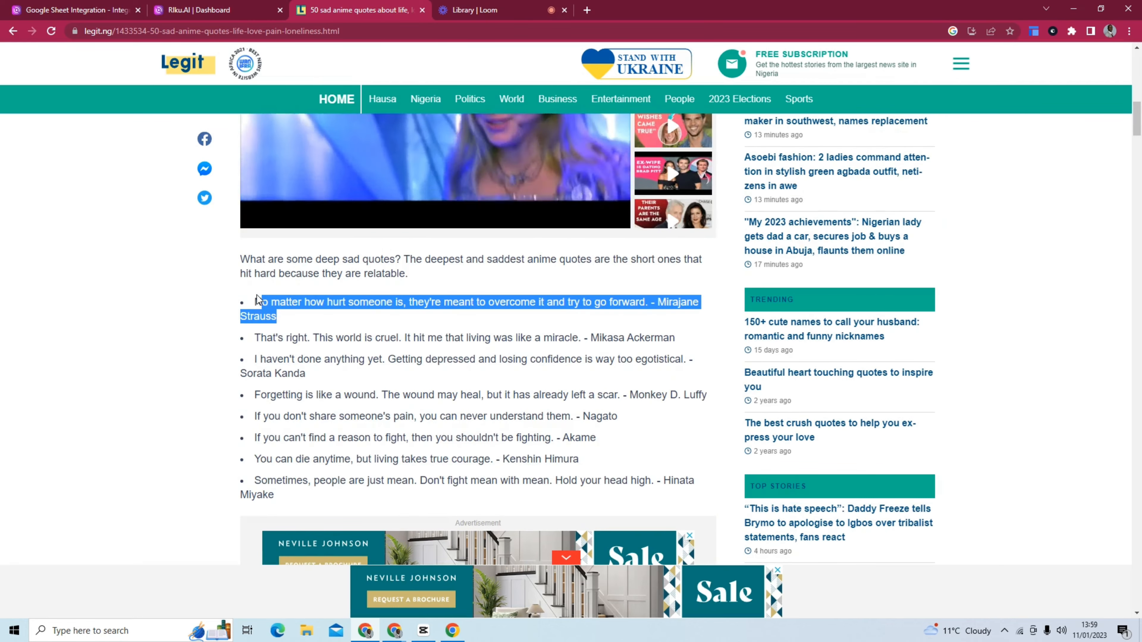
key(ctrl+c)
click(240, 7)
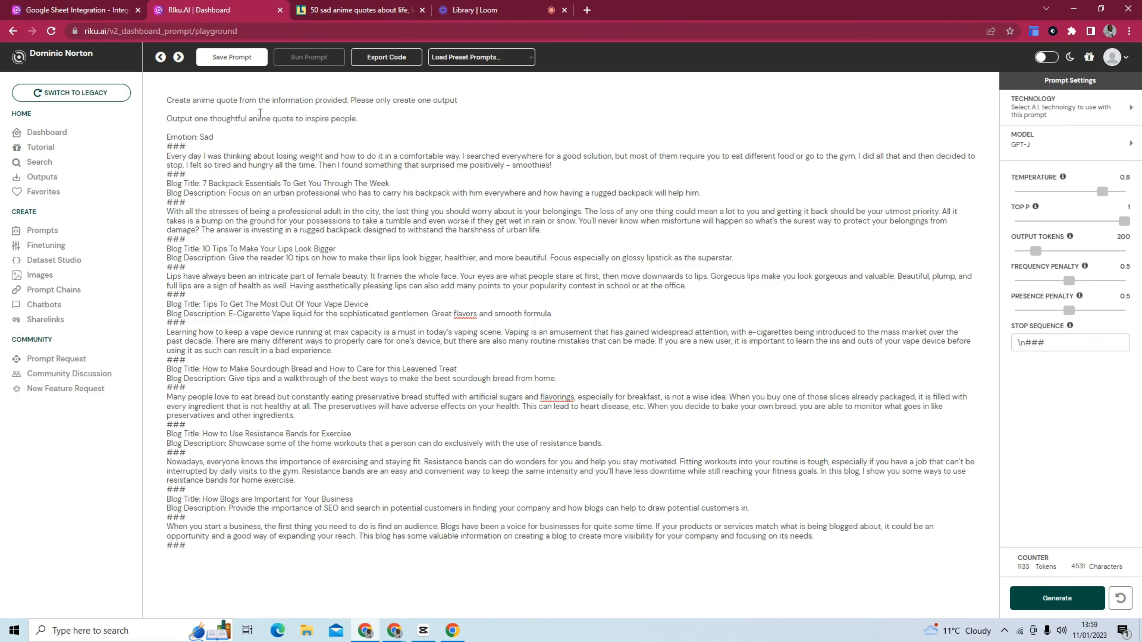
drag(564, 168, 158, 154)
key(ctrl+v)
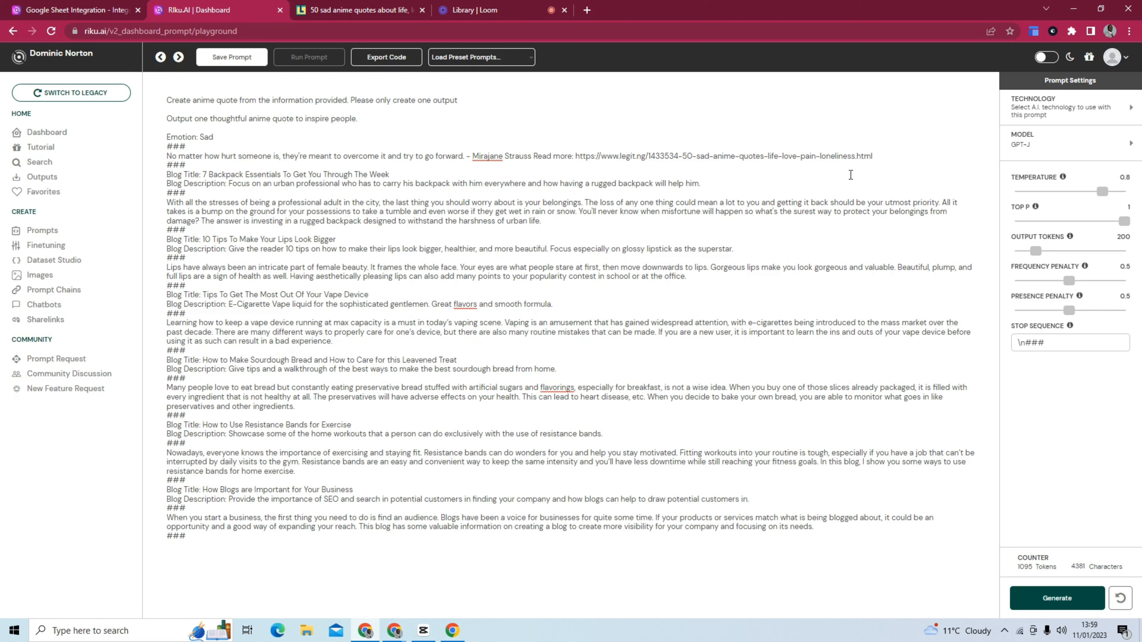
Delete the speaker attribution and the "Read more" source link after the first example's quote.
drag(872, 156, 466, 154)
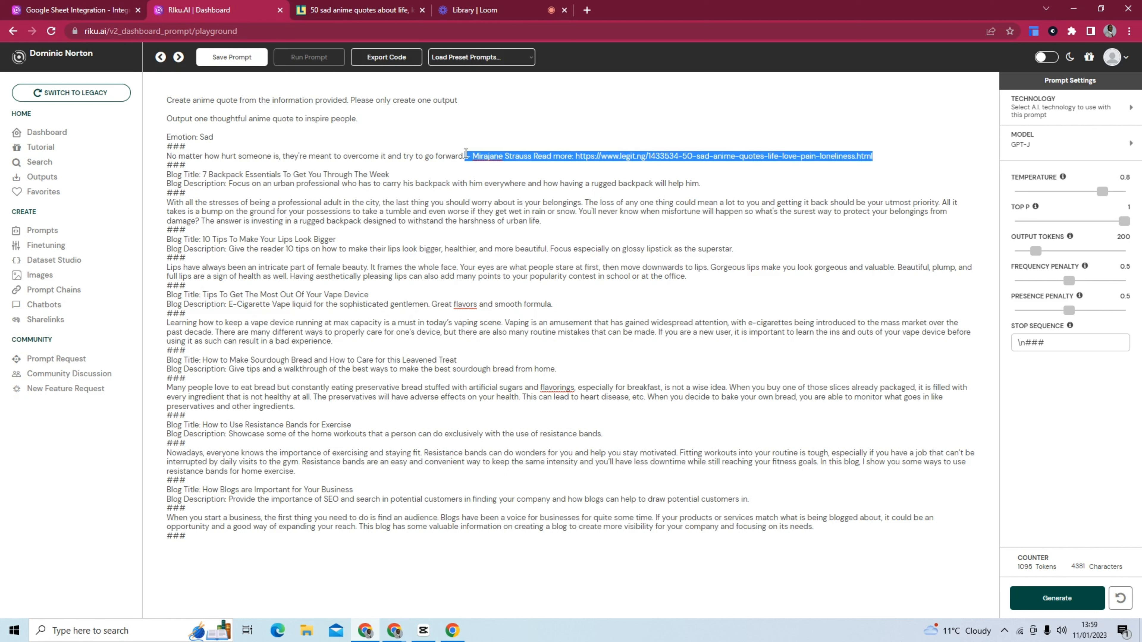
key(BackSpace)
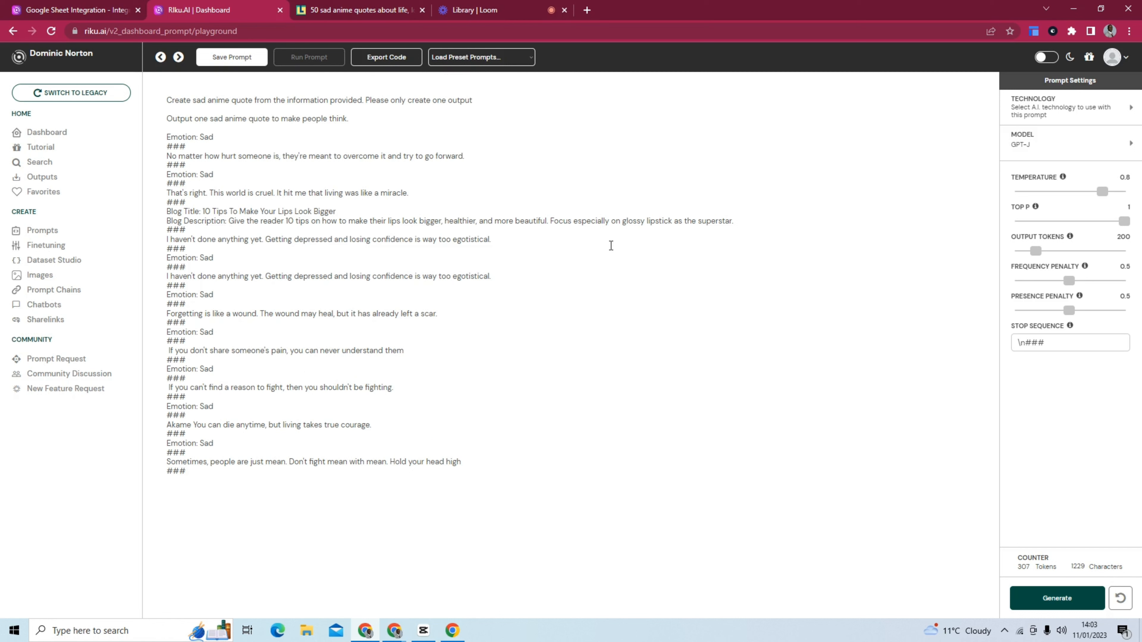
key(BackSpace)
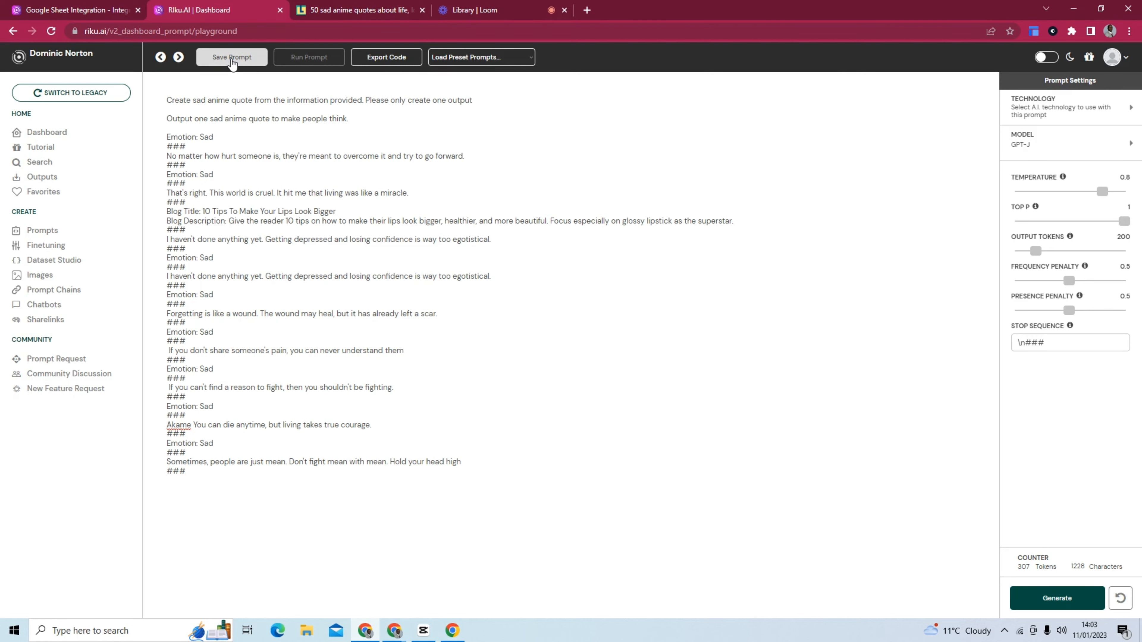
Start saving the prompt as new, named "Sad Anime Quotes Generator", with 1 input field.
click(231, 59)
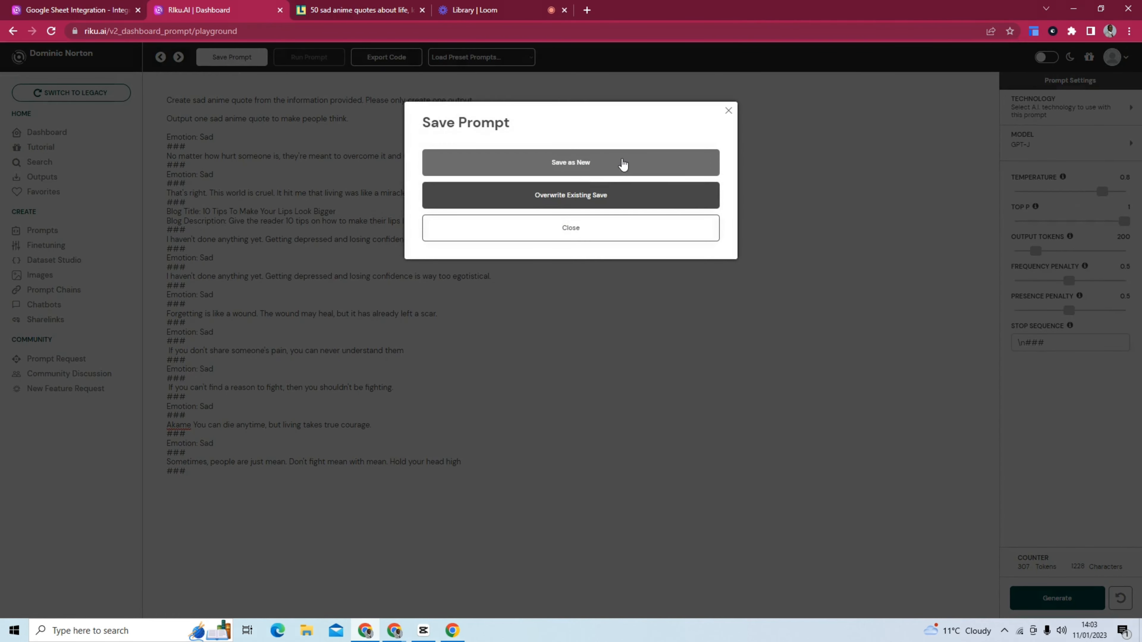
click(623, 165)
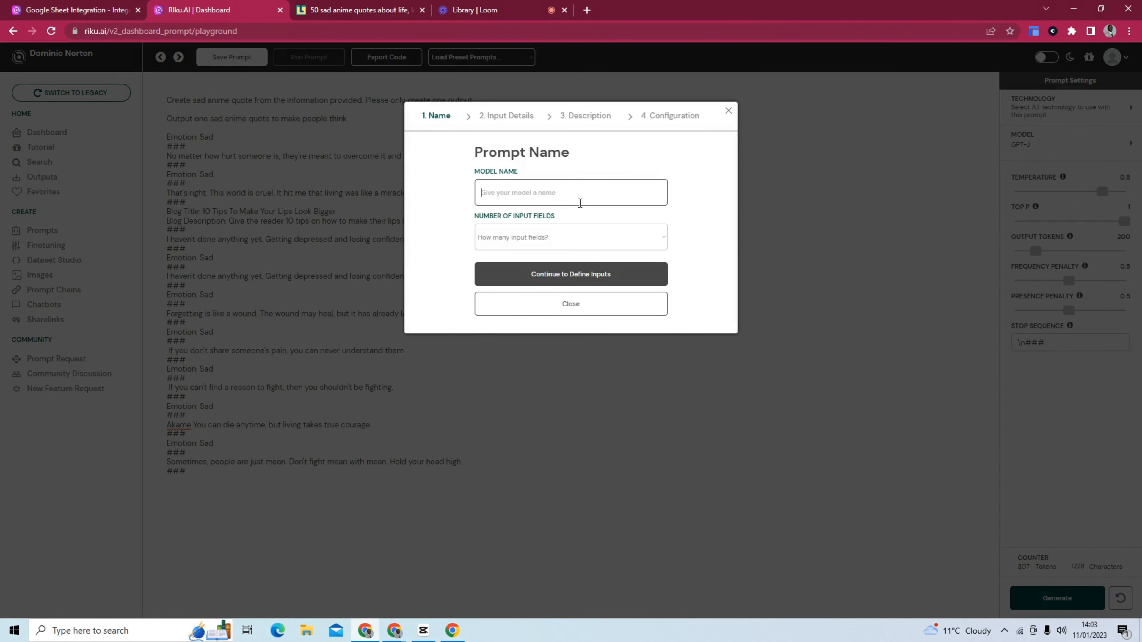
text(Sad An)
text(Quotes Generatpor)
key(BackSpace)
key(BackSpace)
key(BackSpace)
text(or)
click(613, 231)
click(606, 265)
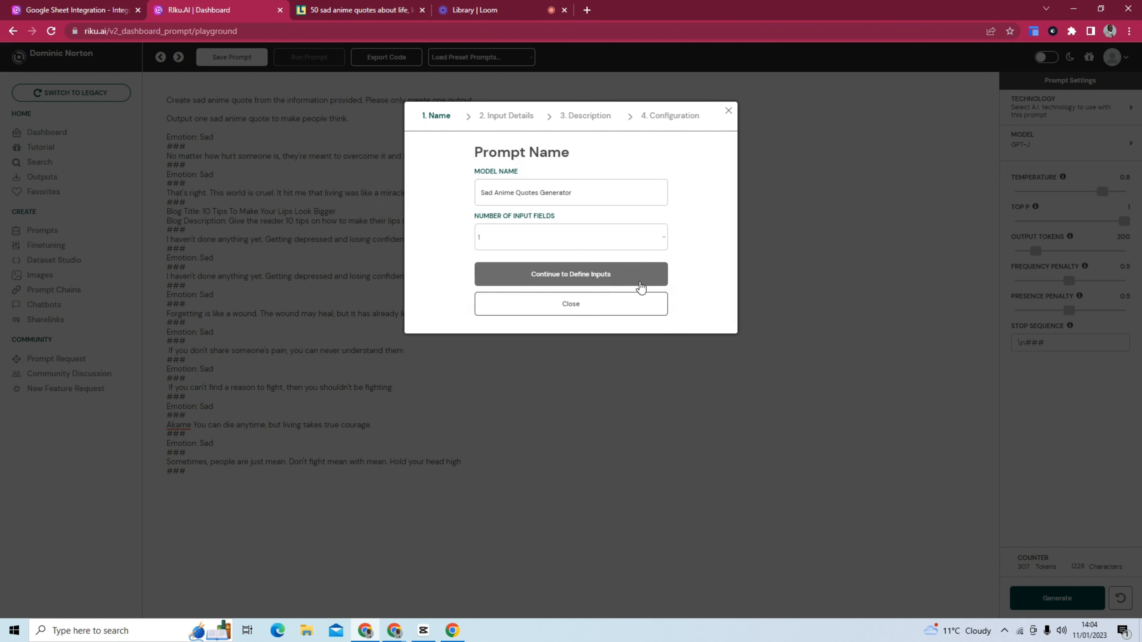
Shorten the model name to "Anime Quotes Generator" and continue to the input definitions.
drag(494, 192, 464, 198)
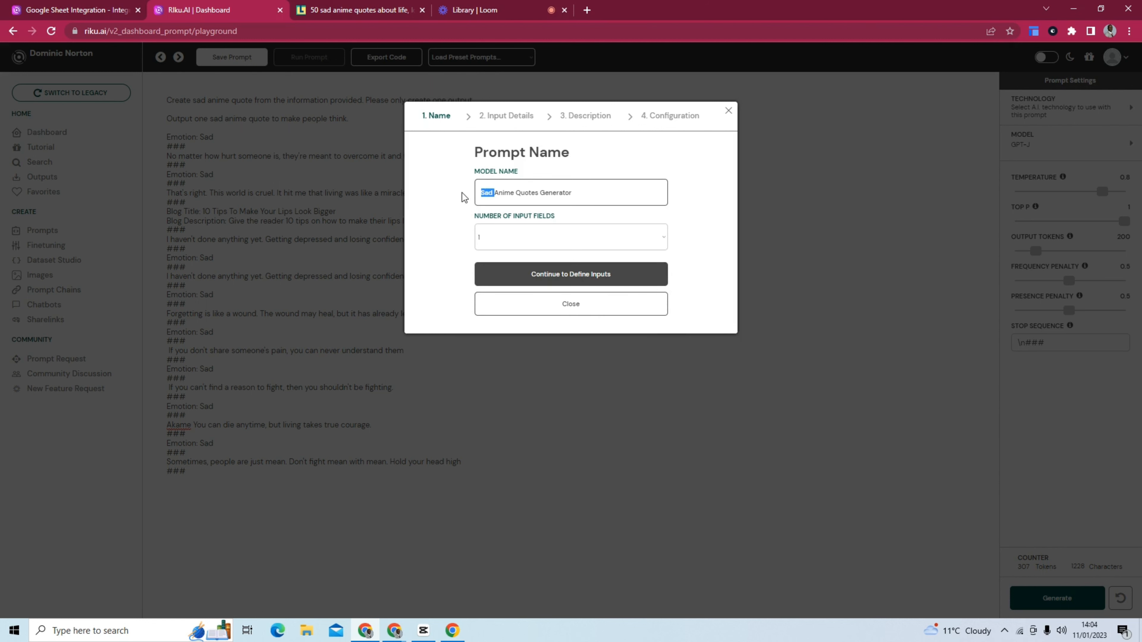
key(BackSpace)
click(597, 282)
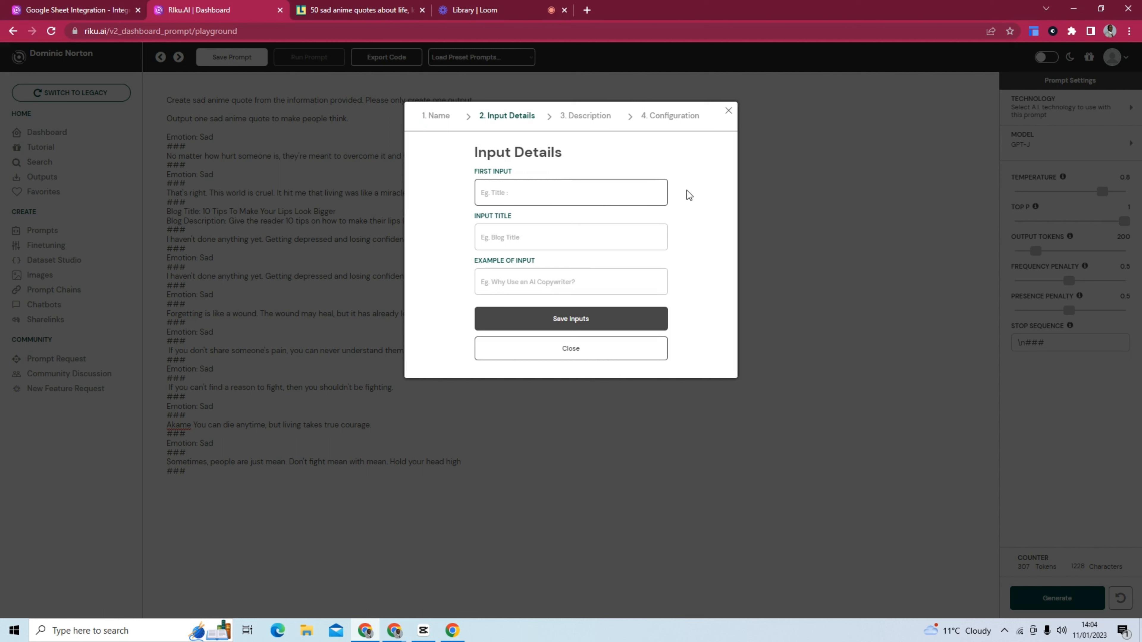
Define the first input as "Emotion:" with the title "Emotion" and the example "Sad", and save the inputs.
click(636, 194)
text(Emotion:)
click(586, 241)
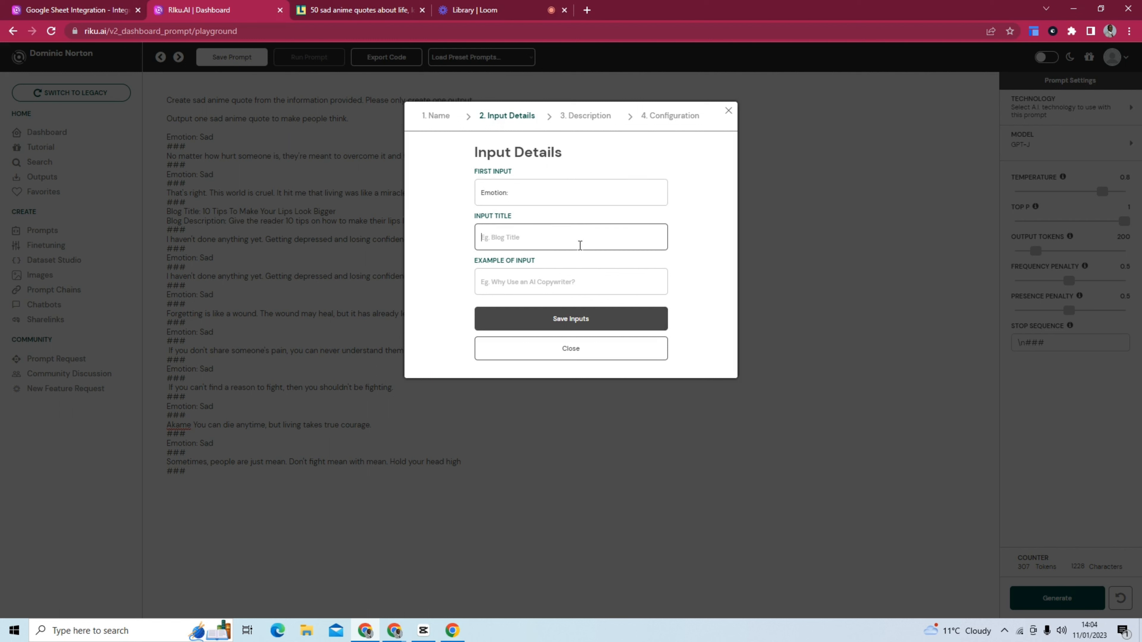
text(Emotion)
click(582, 281)
text(Sad)
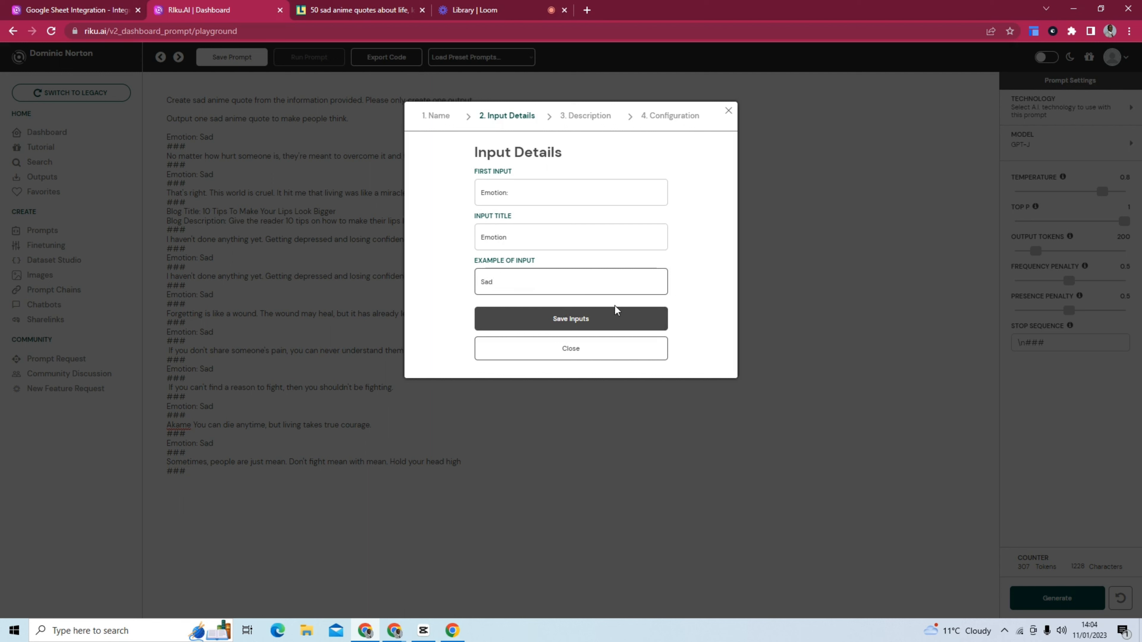
click(618, 315)
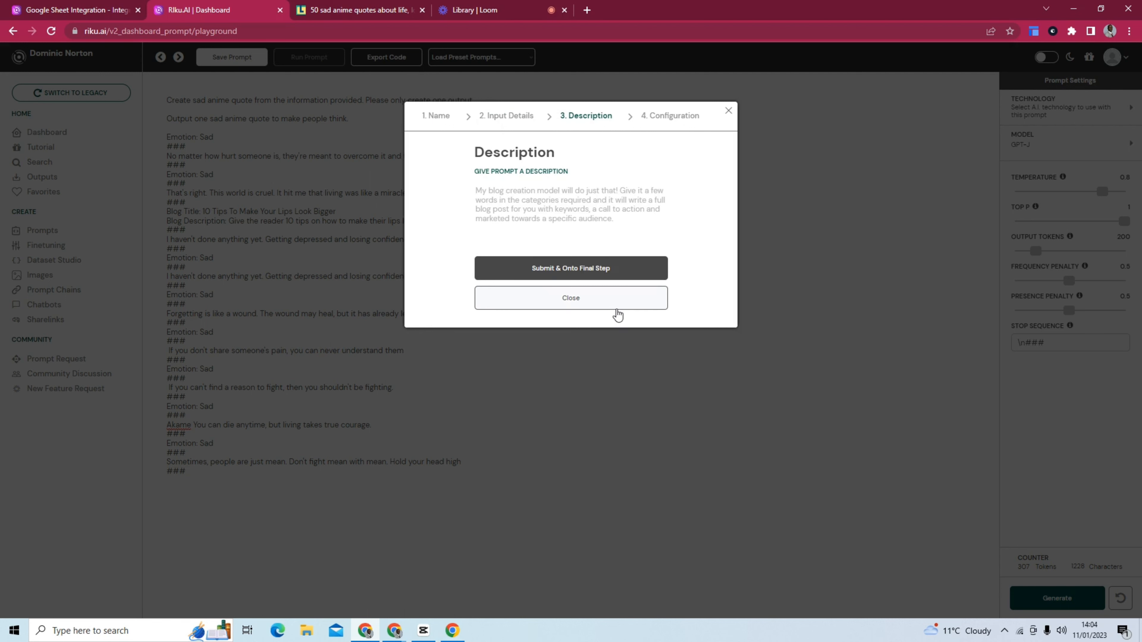
Leave the description blank, share the prompt with the community under the Miscellaneous category, and complete the submission.
click(647, 273)
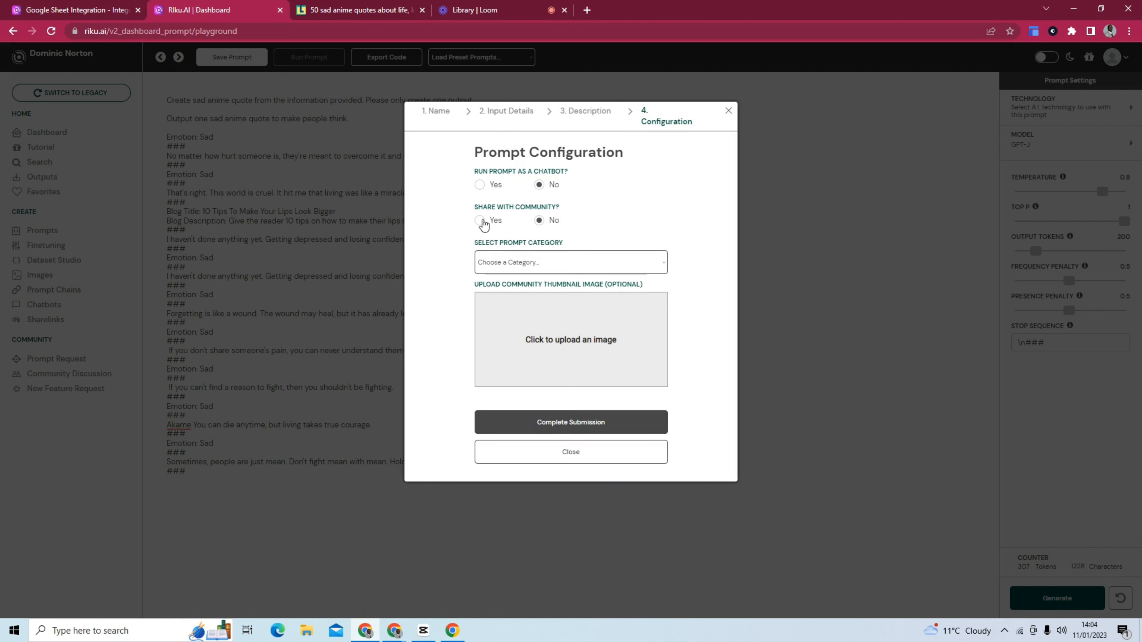
click(586, 267)
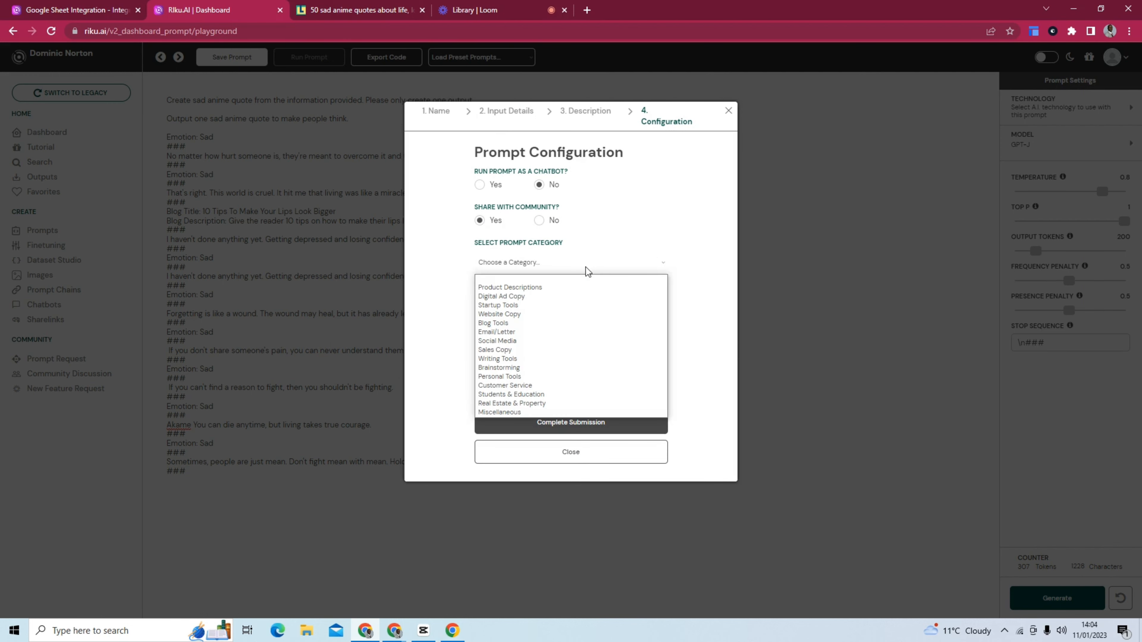
click(573, 413)
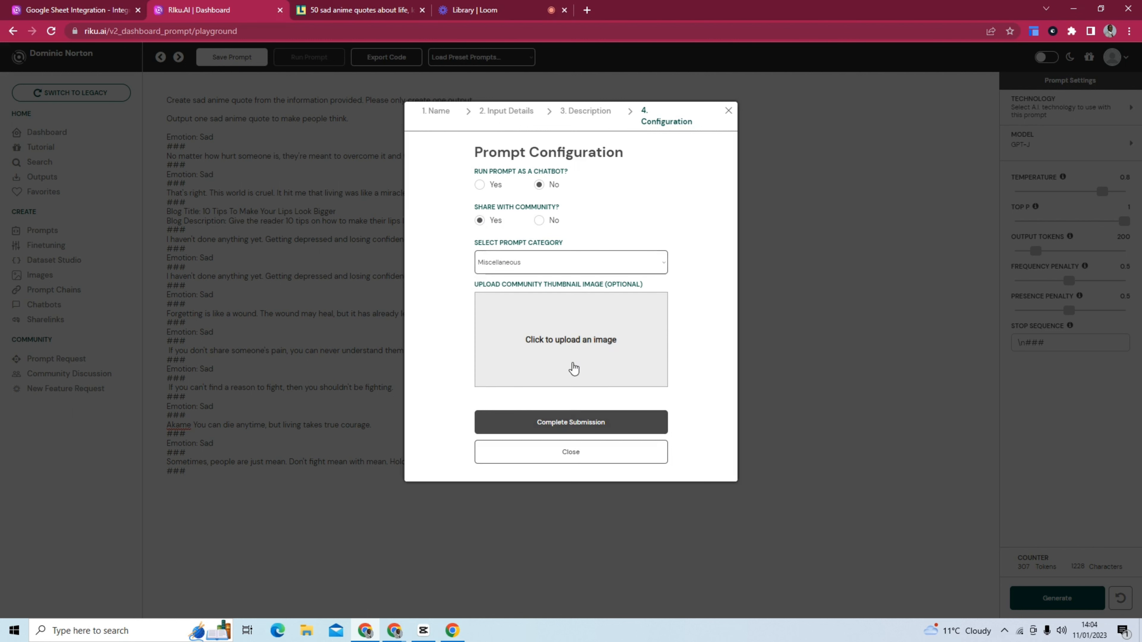
click(584, 422)
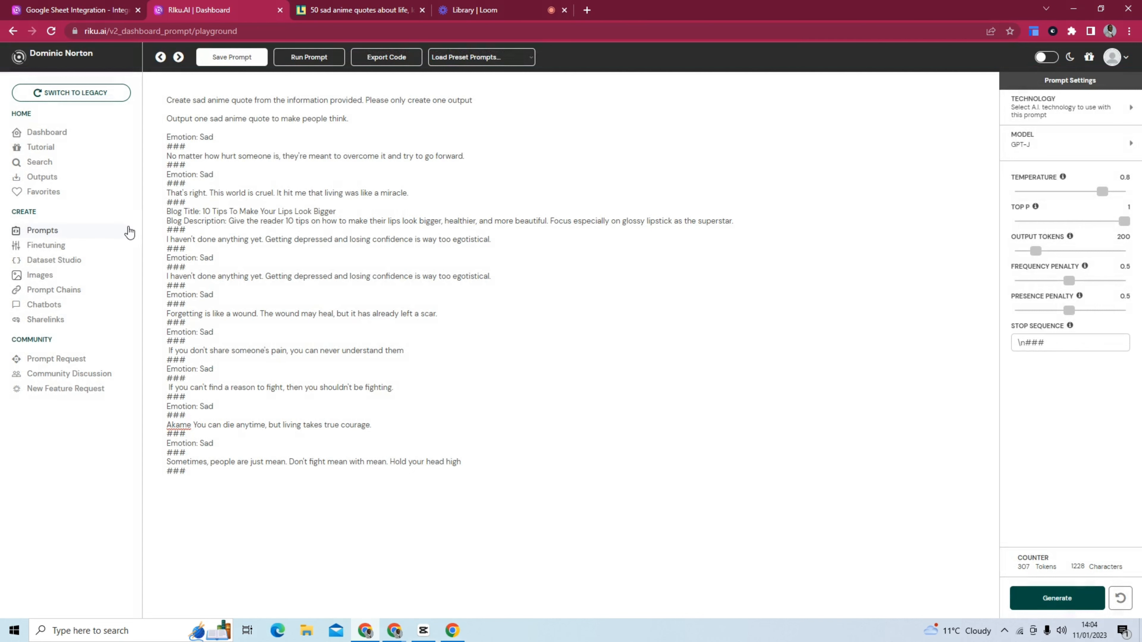
Open the published Anime Quotes Generator prompt and run it for the emotion "Sad" with 4 outputs.
click(122, 239)
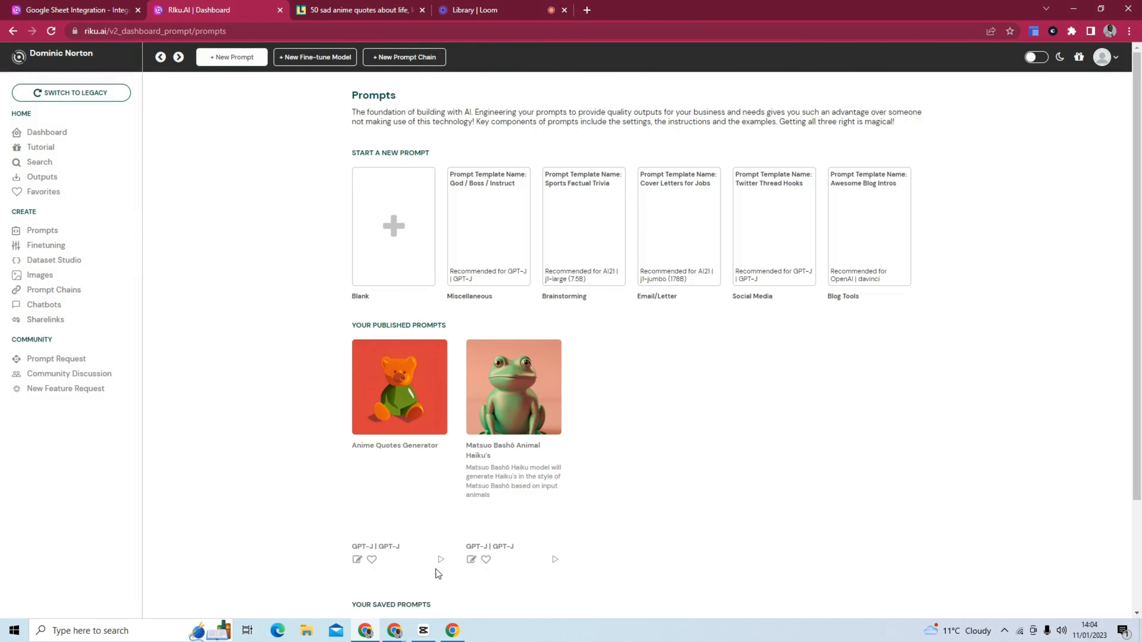
click(440, 561)
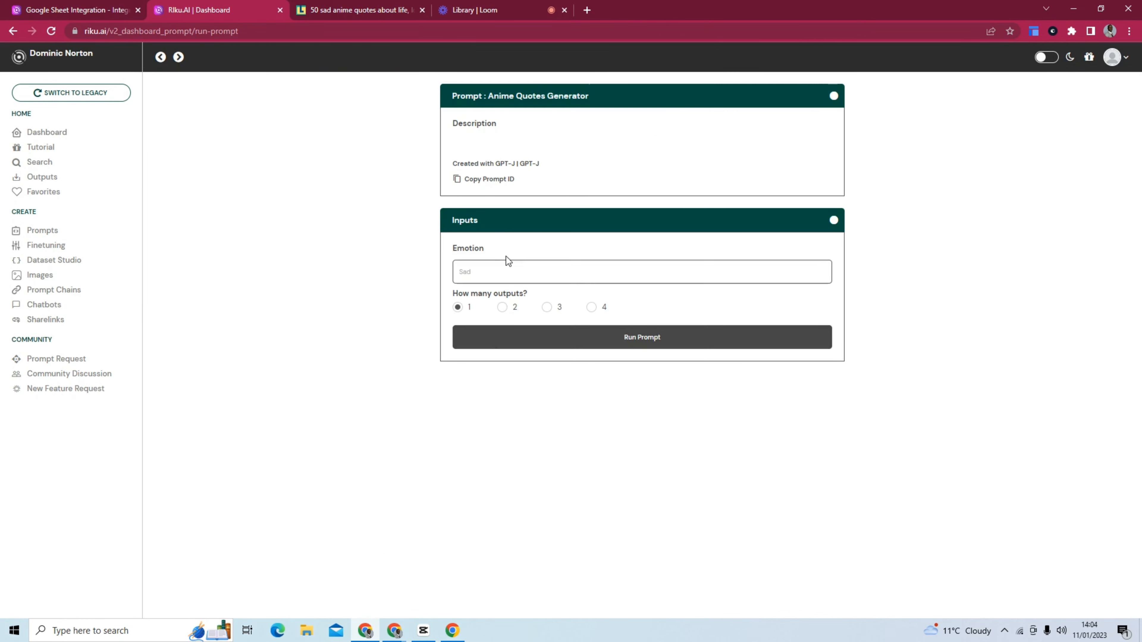
click(488, 267)
text(Sad)
click(591, 307)
click(591, 342)
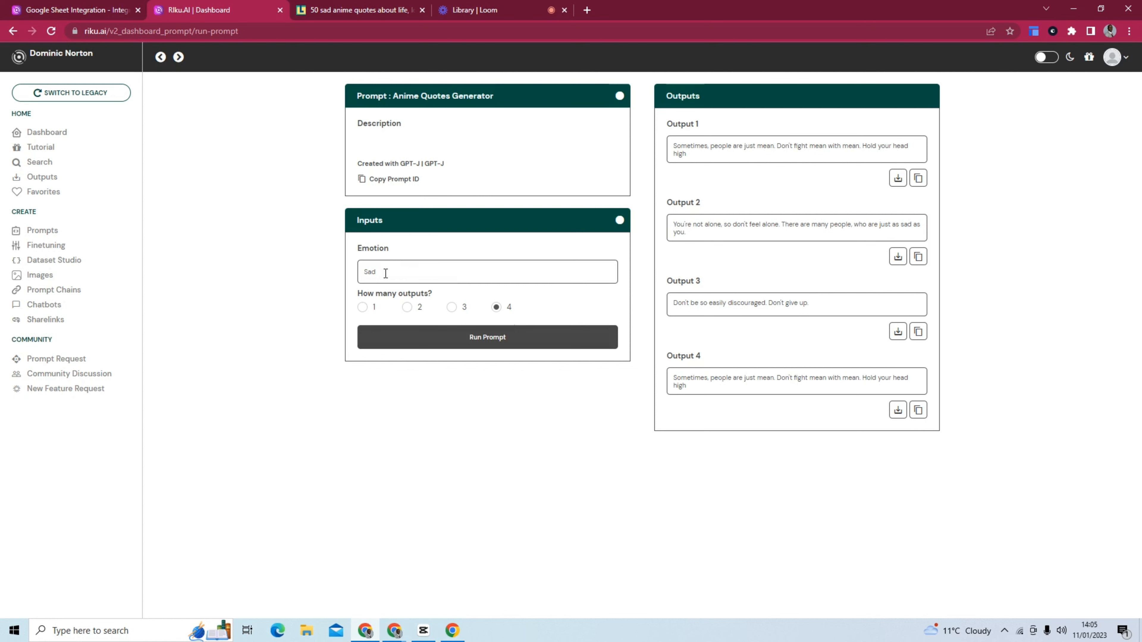
Change the emotion to "Happy" and run the prompt again.
drag(384, 271, 355, 276)
text(Happy)
click(446, 336)
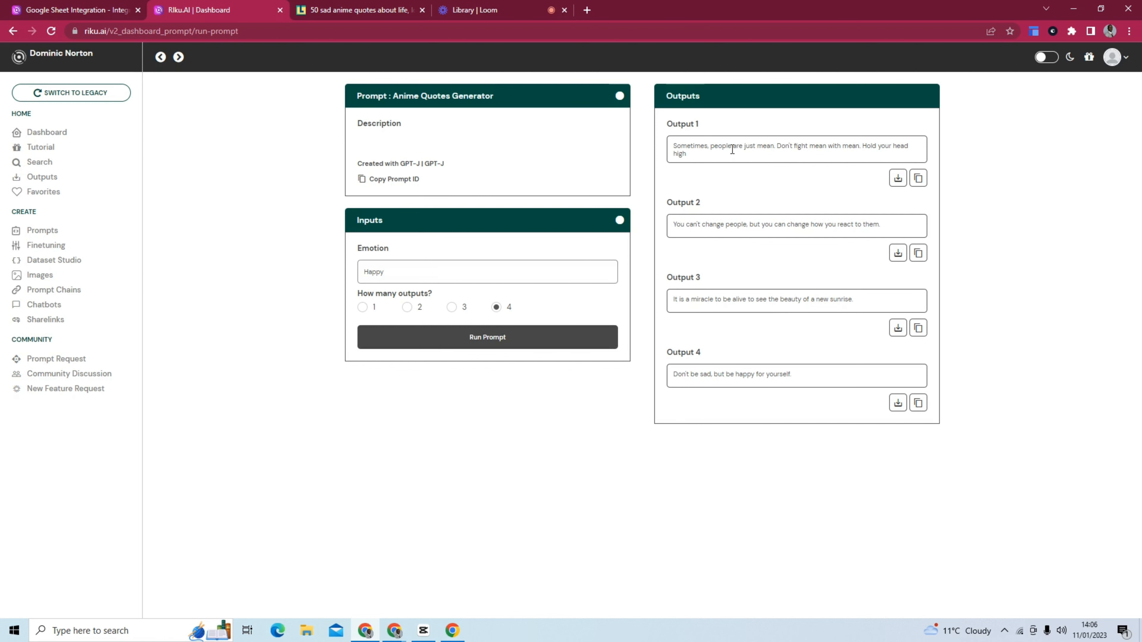
Change the emotion to "Fear" and rerun the prompt.
drag(413, 275, 361, 272)
text(Fear)
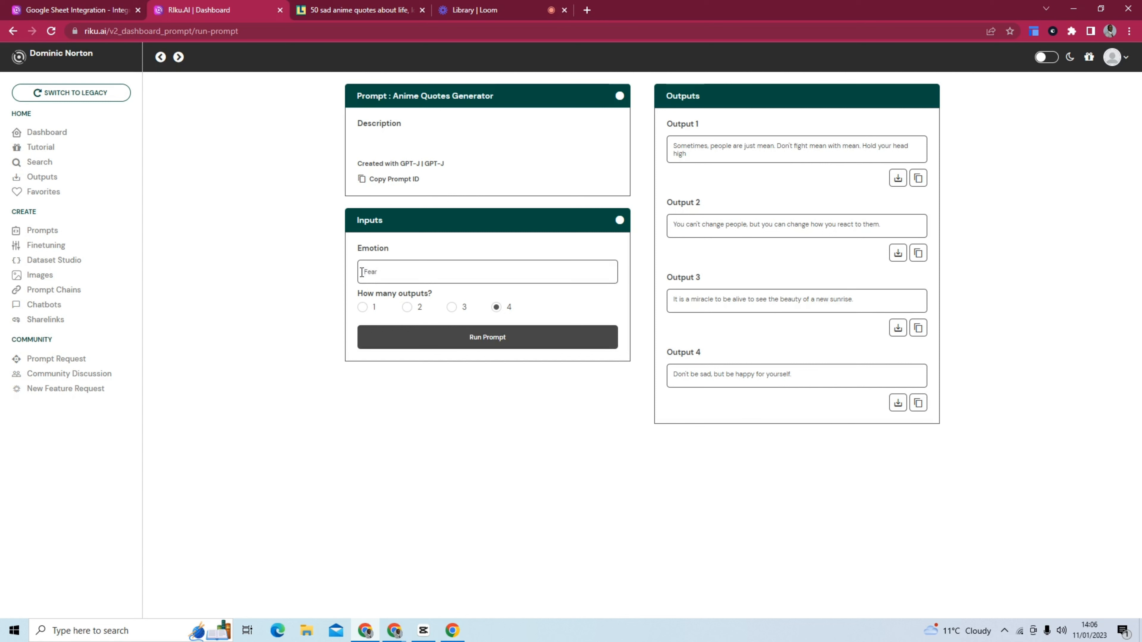
click(482, 344)
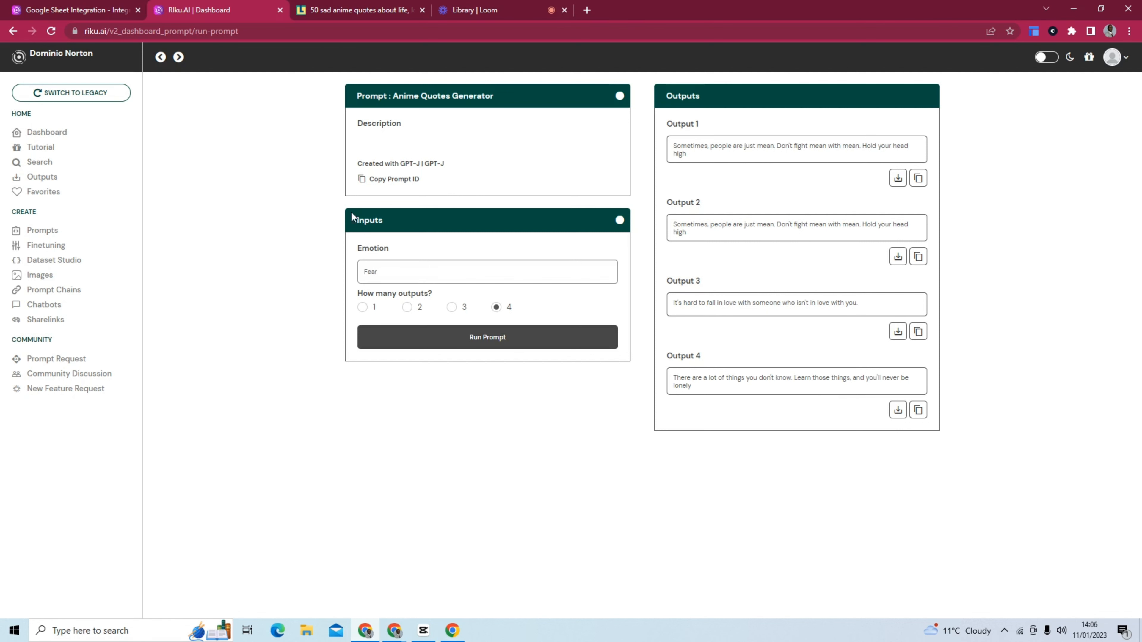
Open the published Anime Quotes Generator prompt for editing and set its temperature to 1.
click(119, 242)
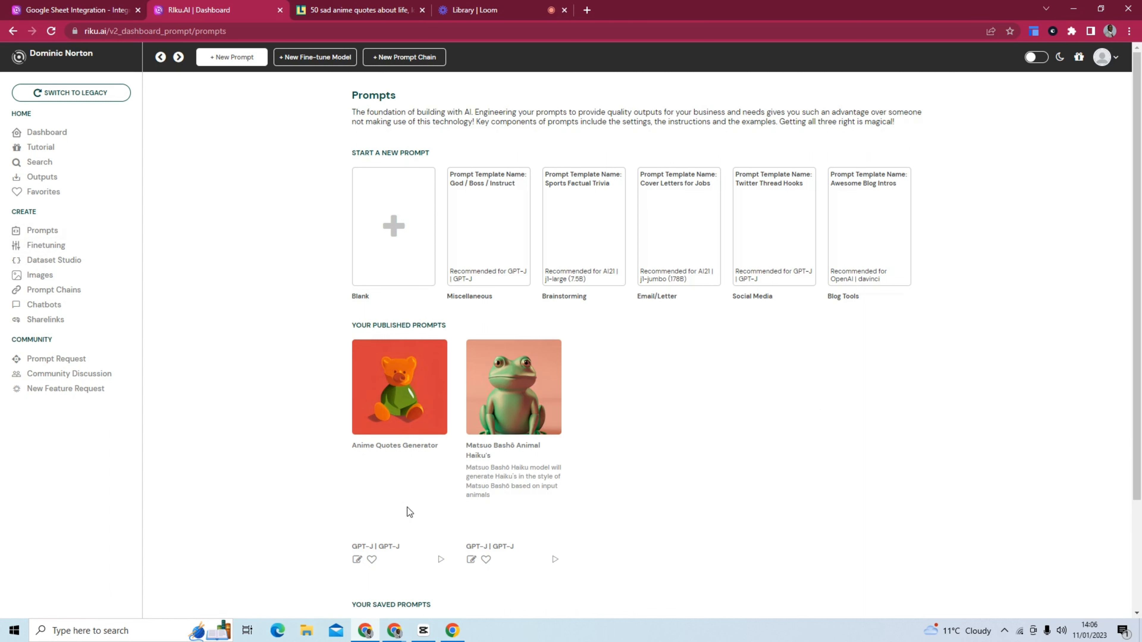
click(357, 559)
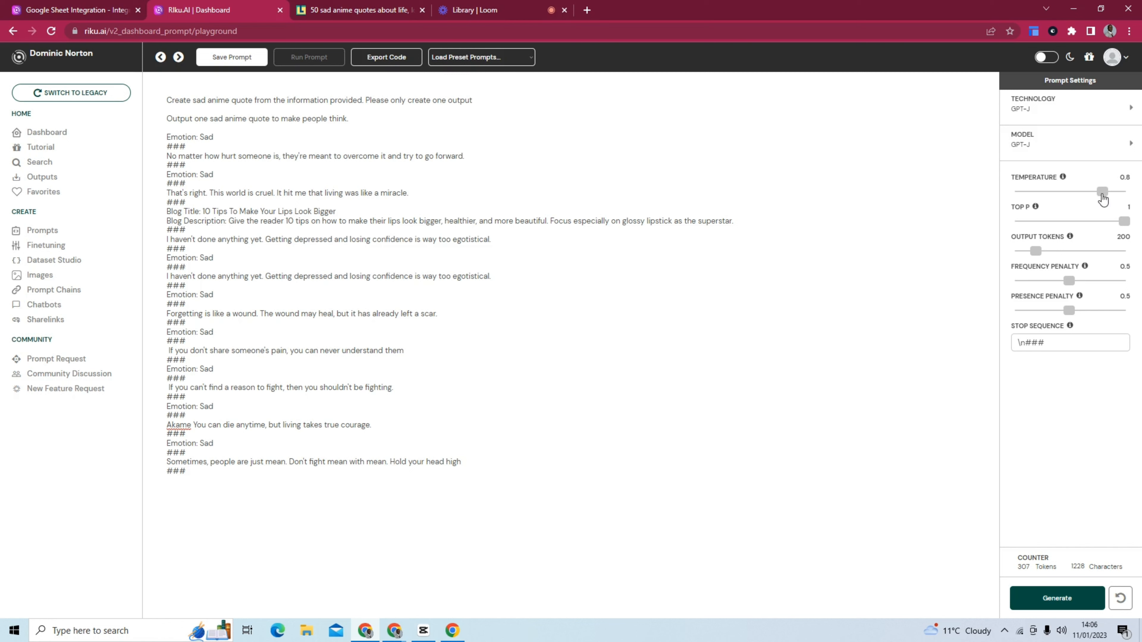
drag(1104, 199, 1134, 199)
Save the prompt by overwriting the existing Anime Quotes Generator, accepting its current name and input details.
click(240, 58)
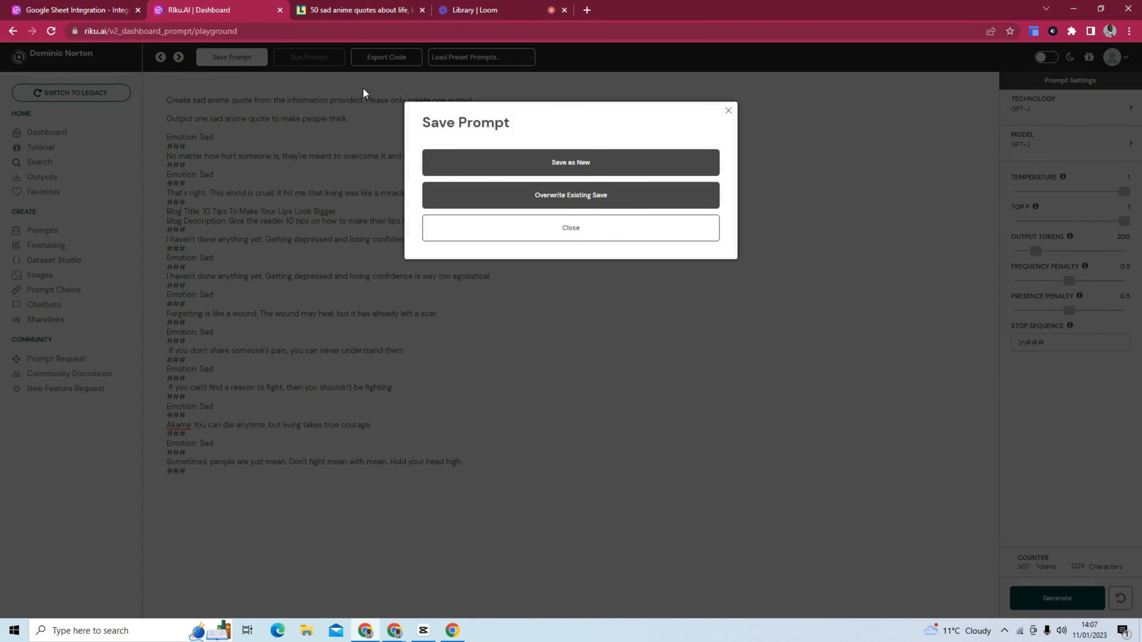
click(522, 194)
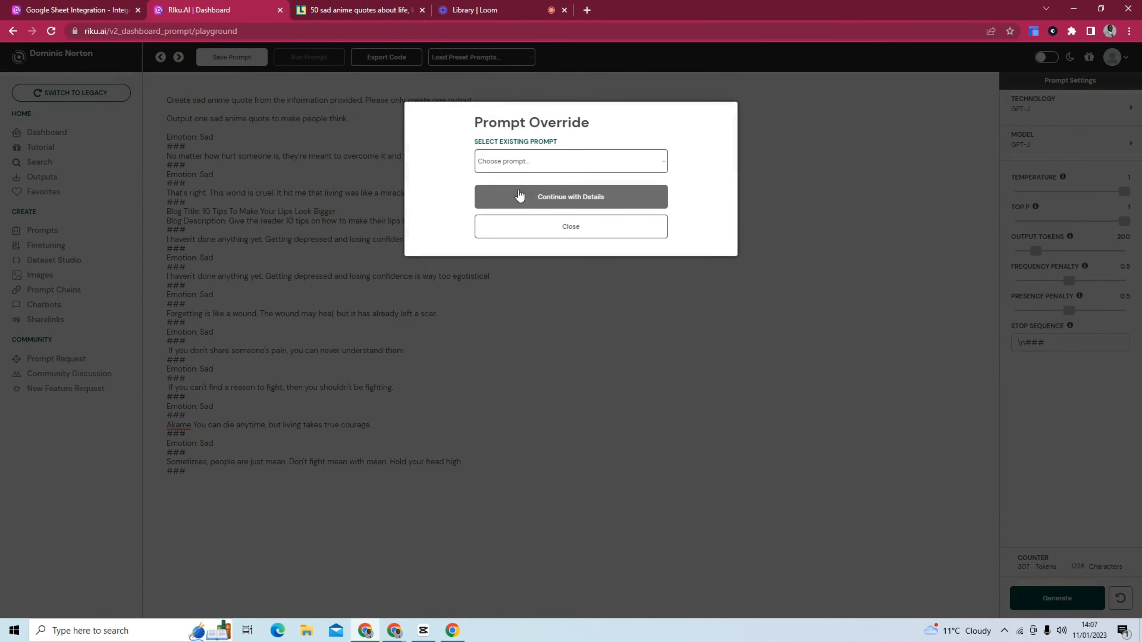
click(534, 164)
click(540, 182)
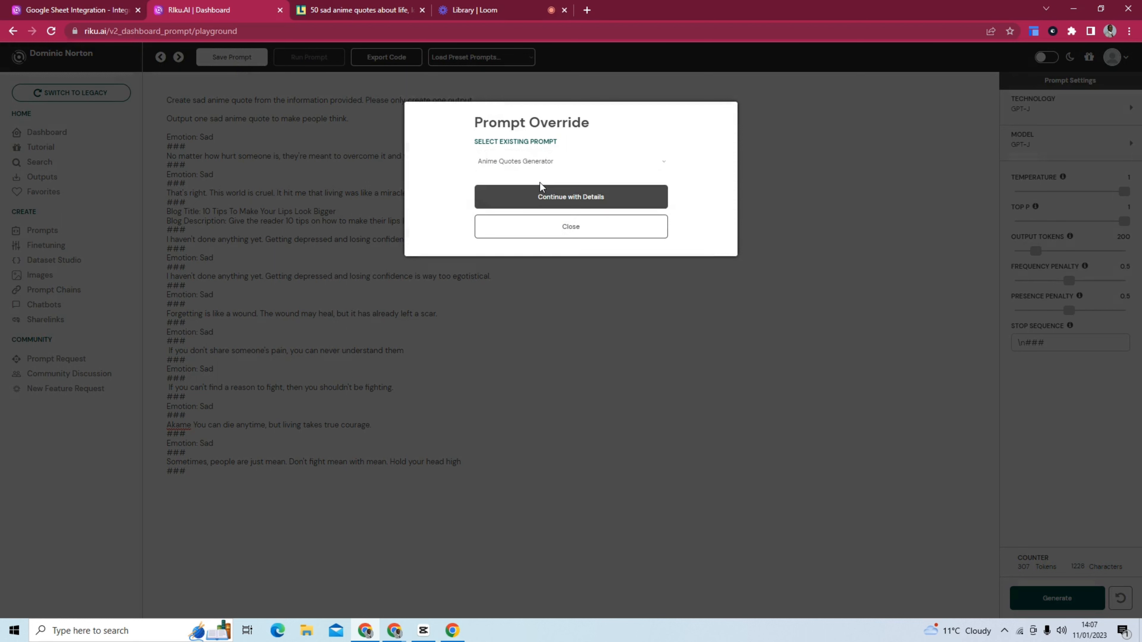
click(545, 198)
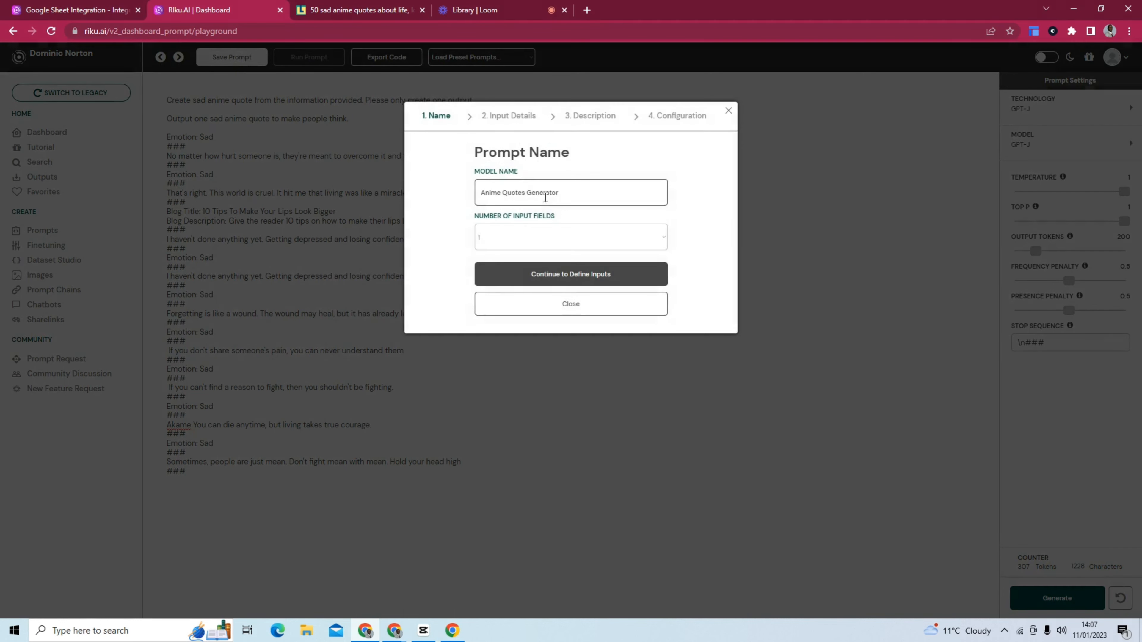
click(547, 273)
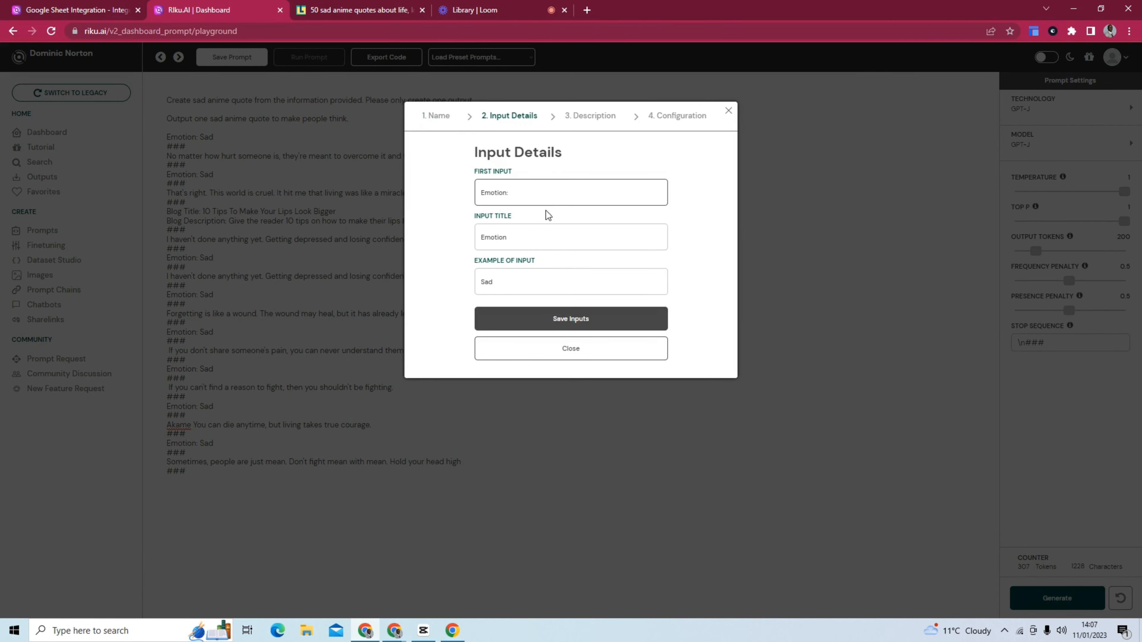
click(545, 317)
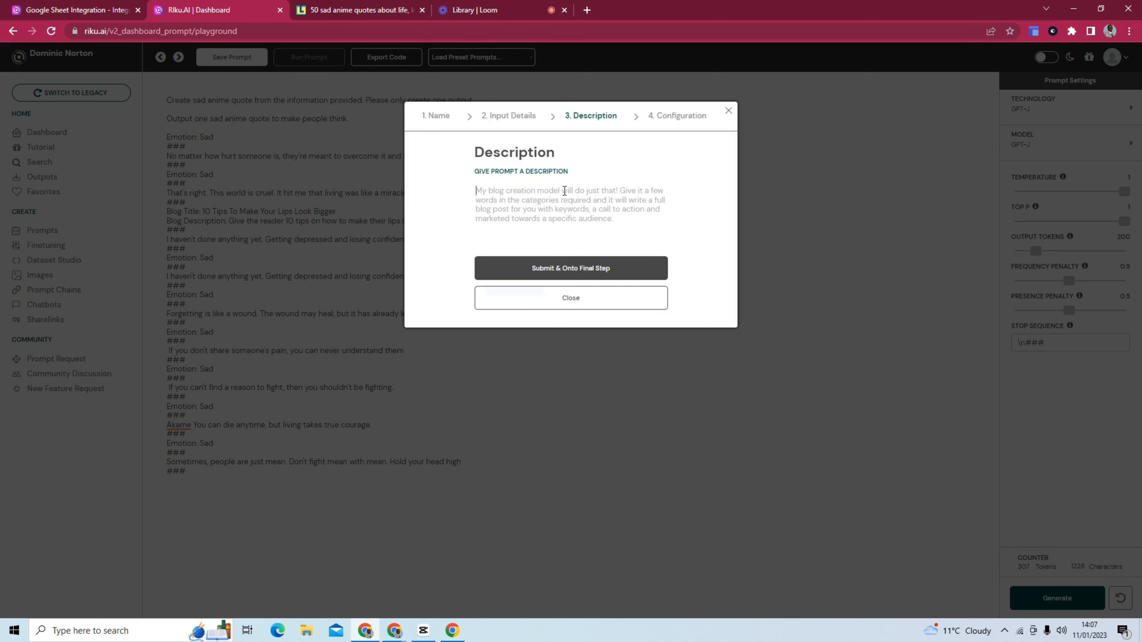
Enter the prompt description "A simple Anime quote generator" and submit it.
text(A)
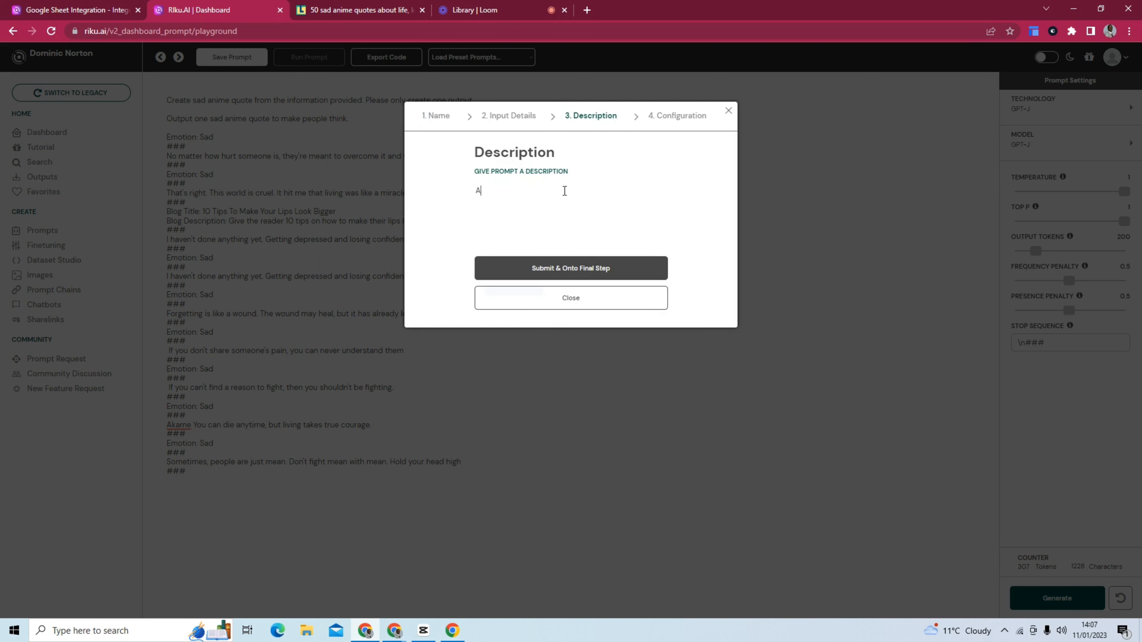
text( sun)
key(BackSpace)
key(BackSpace)
text(imple Anime quote generator)
click(563, 269)
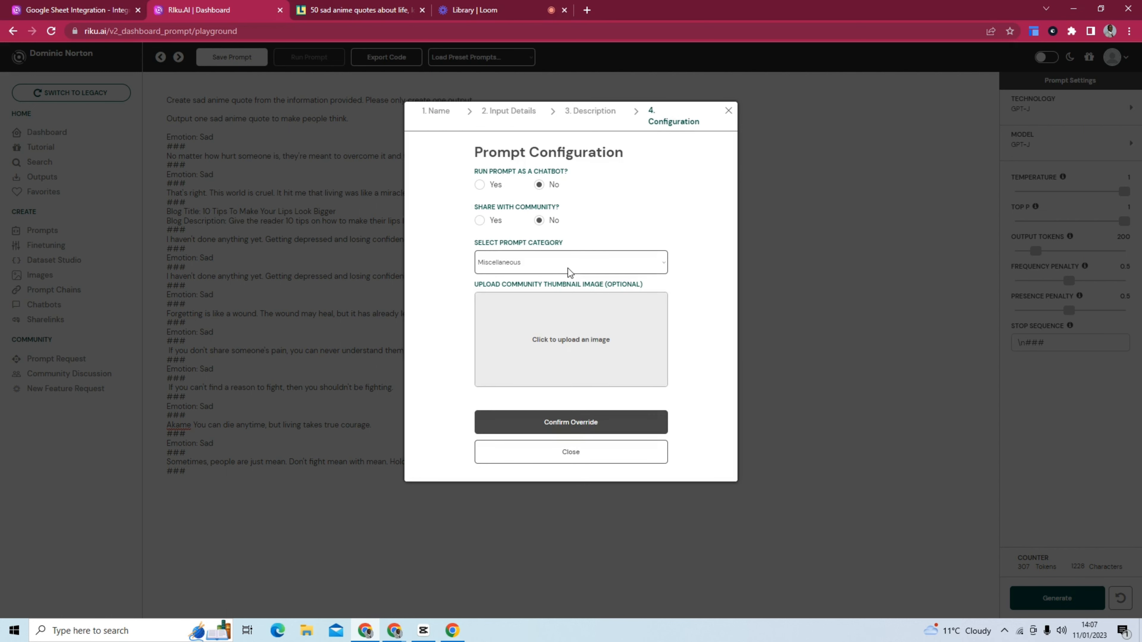
Open Playground AI in a new browser tab, search for "naruto" and download the image of Naruto wearing a black mask.
click(585, 10)
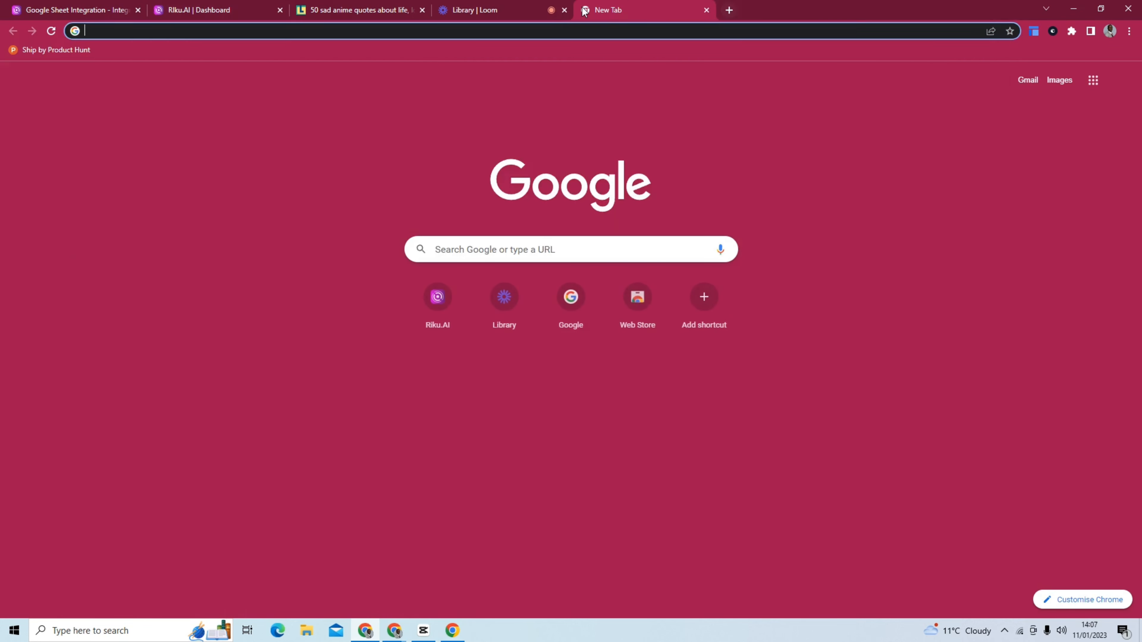
text(play)
key(Return)
scroll(776, 224, up, 5)
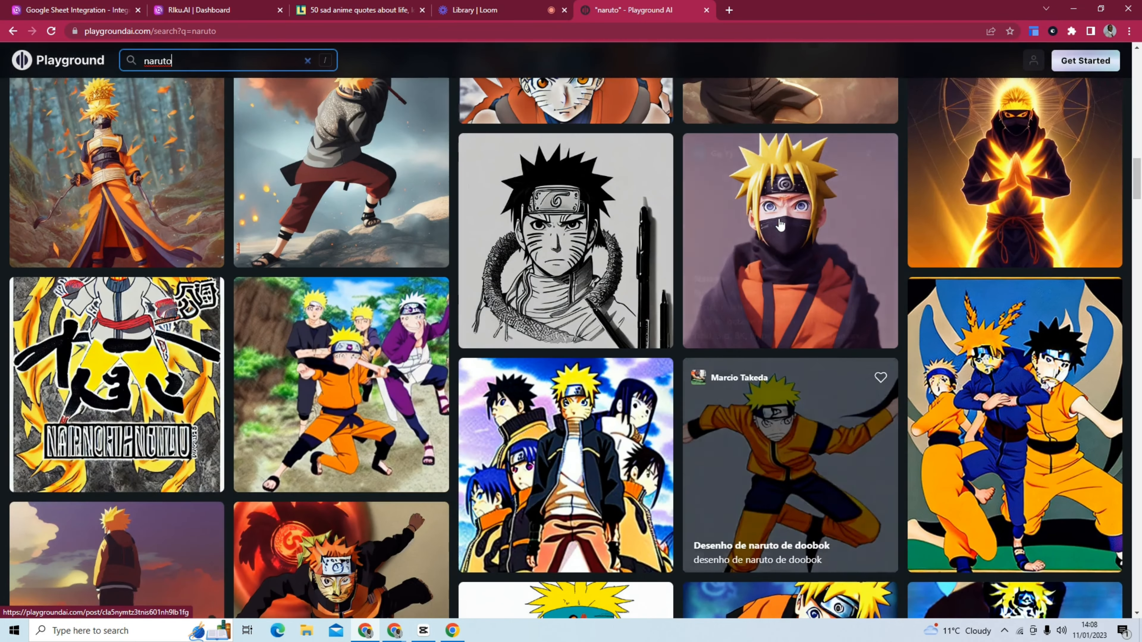
click(793, 217)
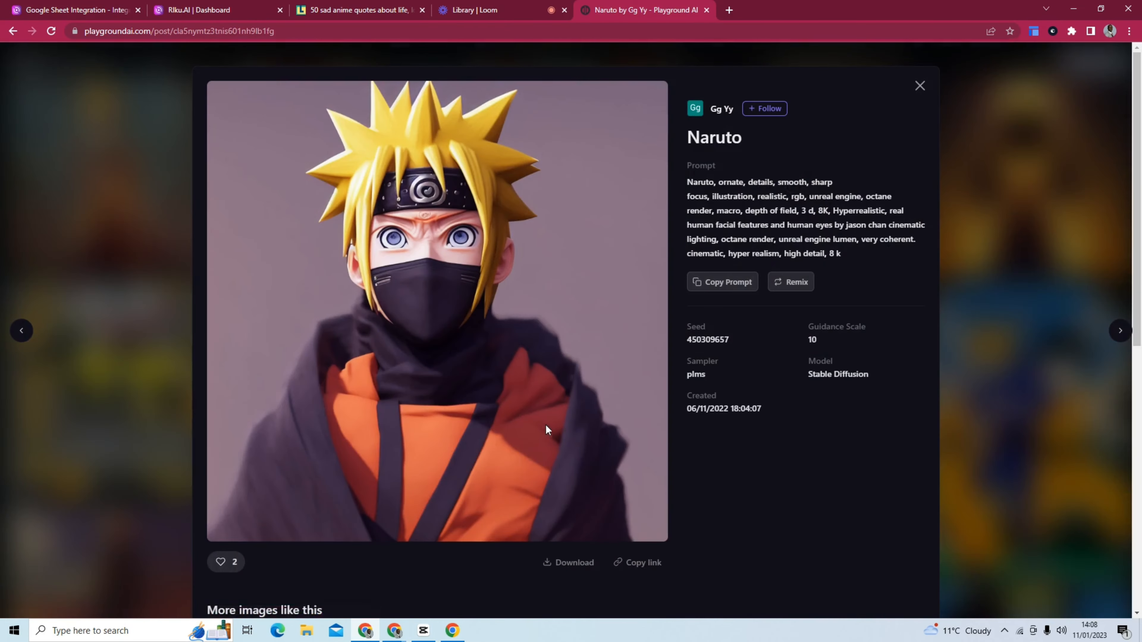
scroll(542, 428, down, 3)
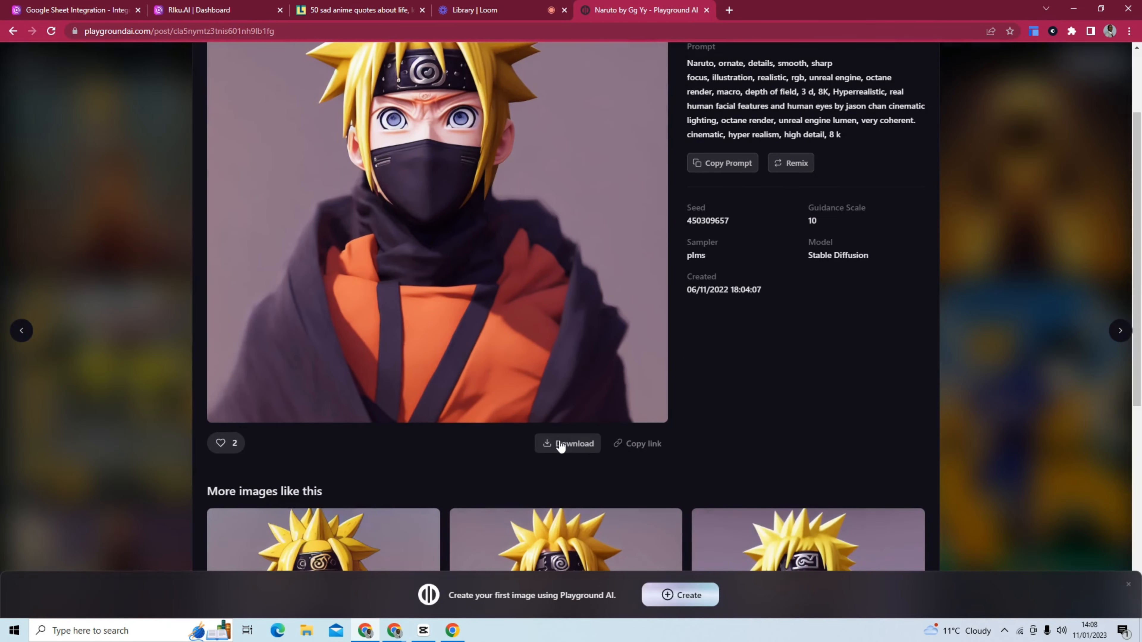
click(560, 445)
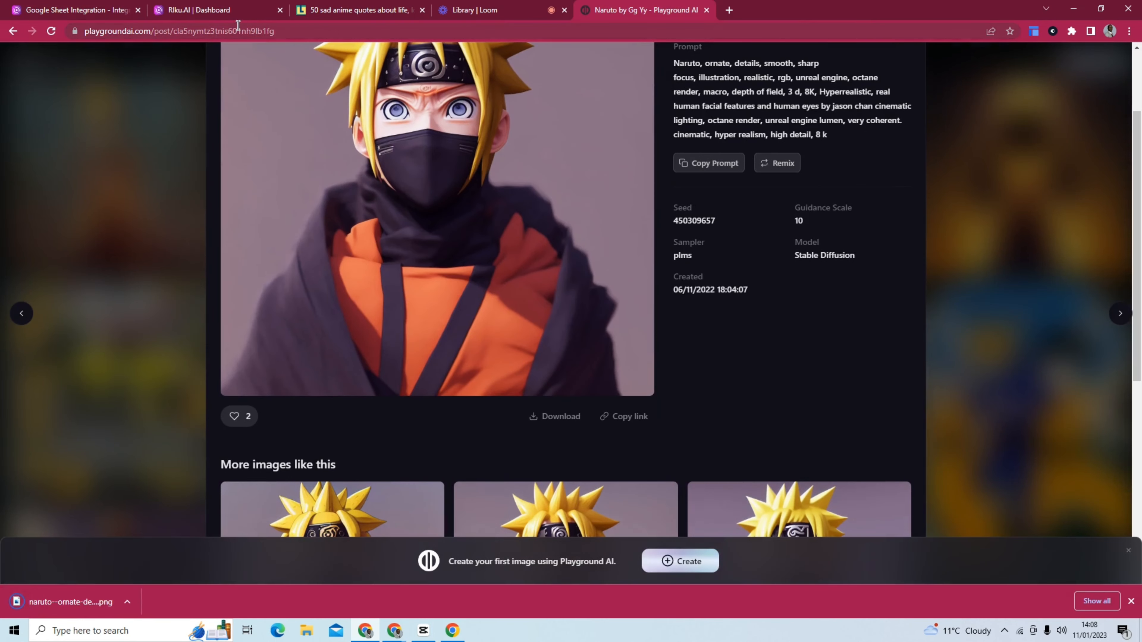
Back in Riku.AI, upload the downloaded Naruto image as the prompt's community thumbnail and confirm the override.
click(210, 12)
click(574, 363)
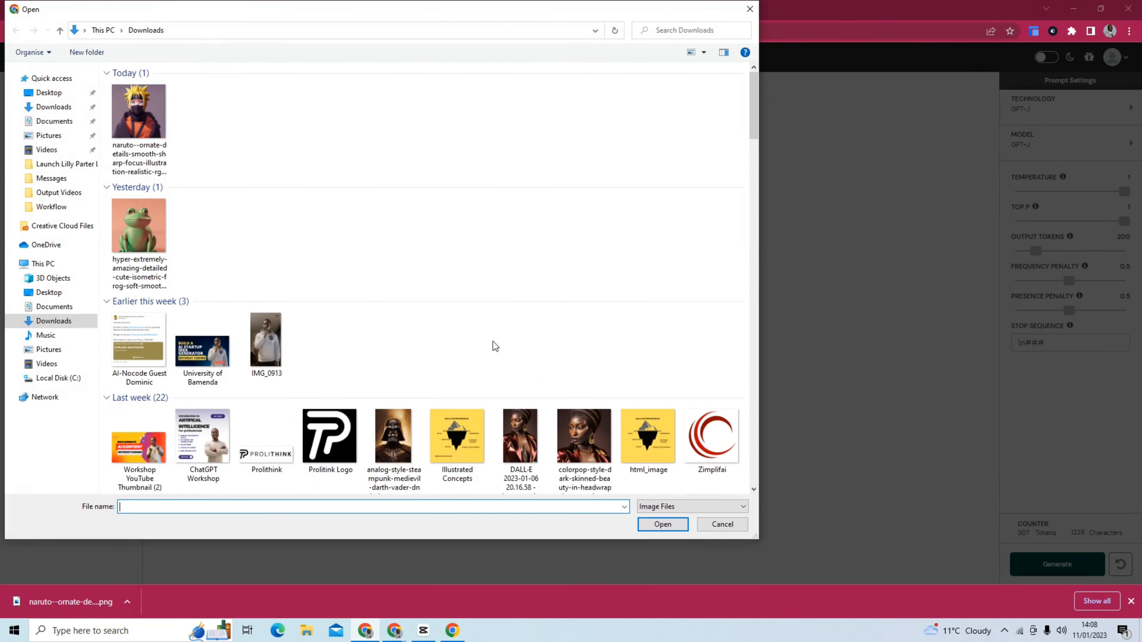
click(139, 121)
click(657, 522)
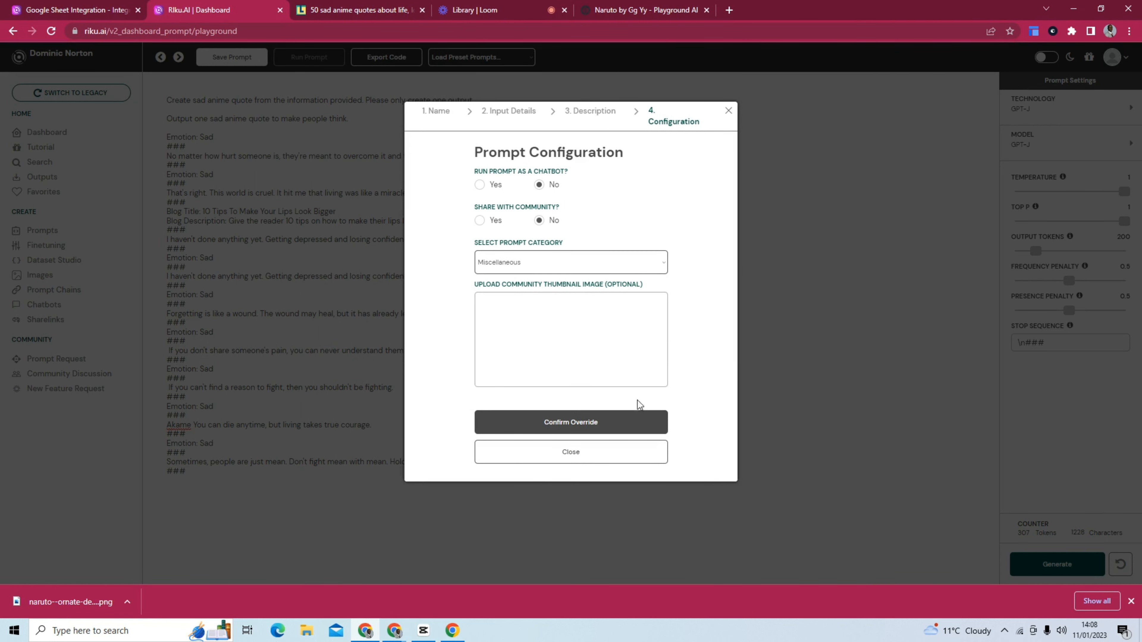
click(623, 425)
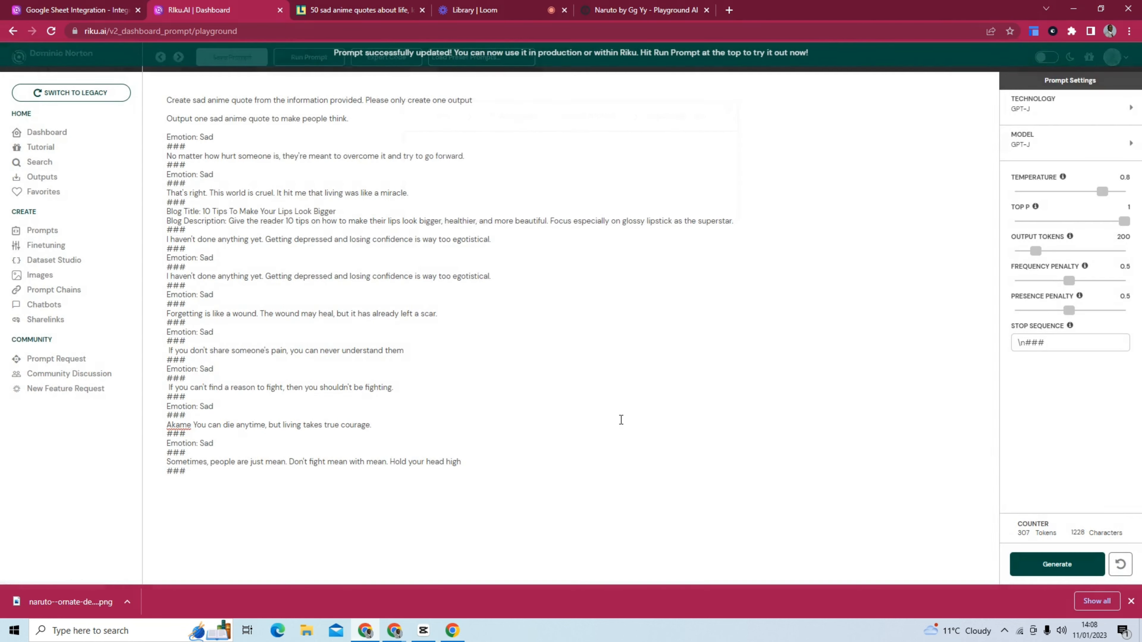
Open the published Anime Quotes Generator prompt and run it for the emotion "Anger" with 4 outputs.
click(82, 234)
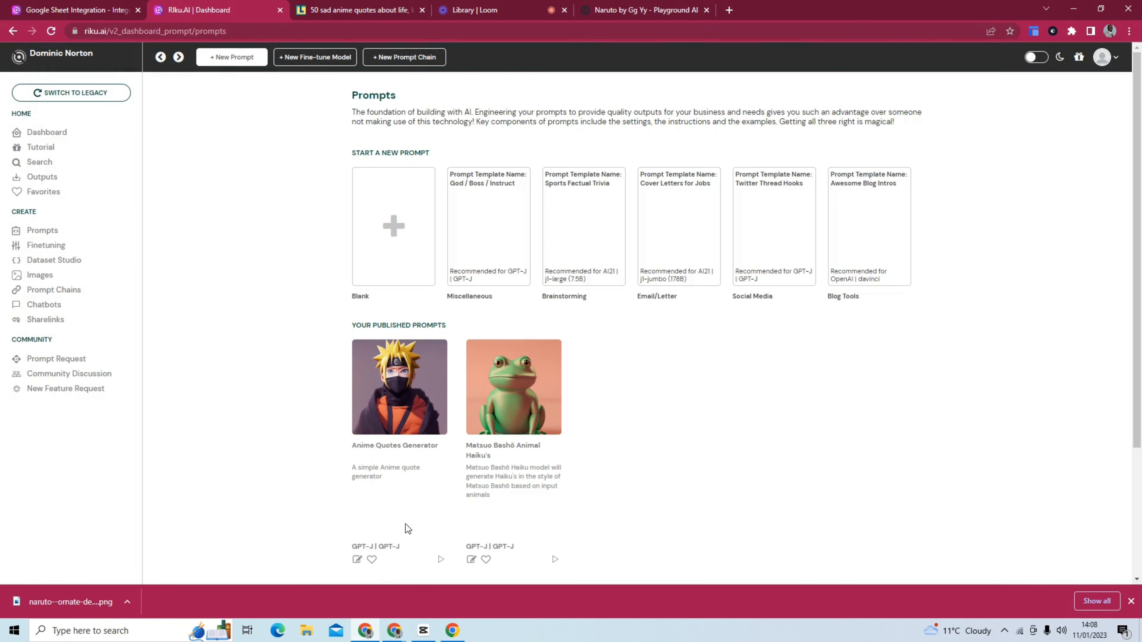
click(441, 560)
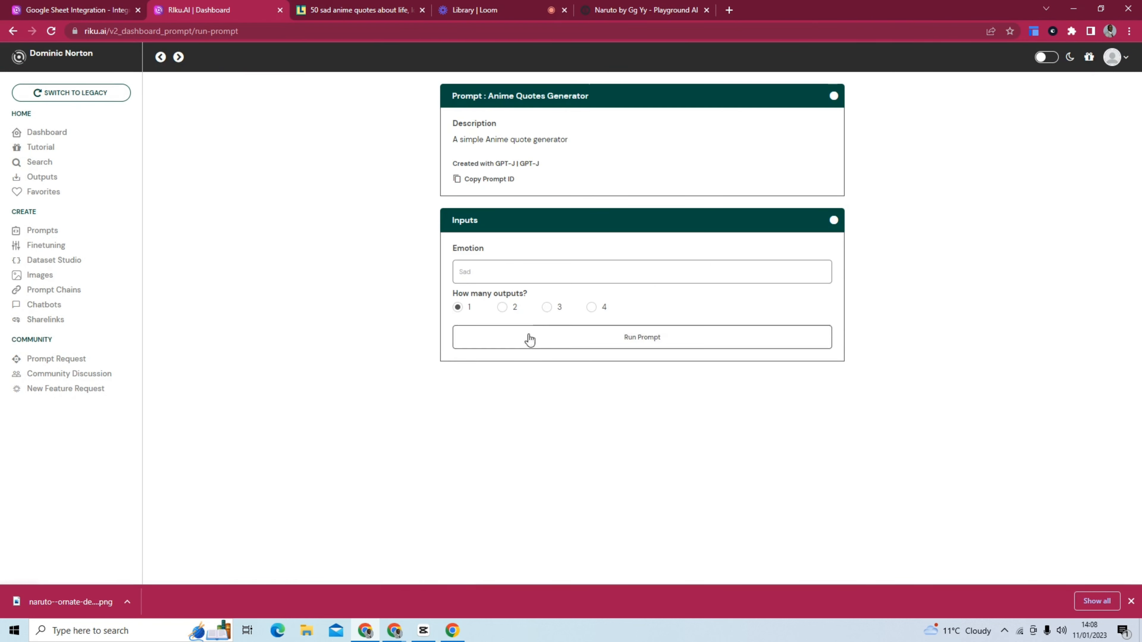
click(528, 270)
text(Anger)
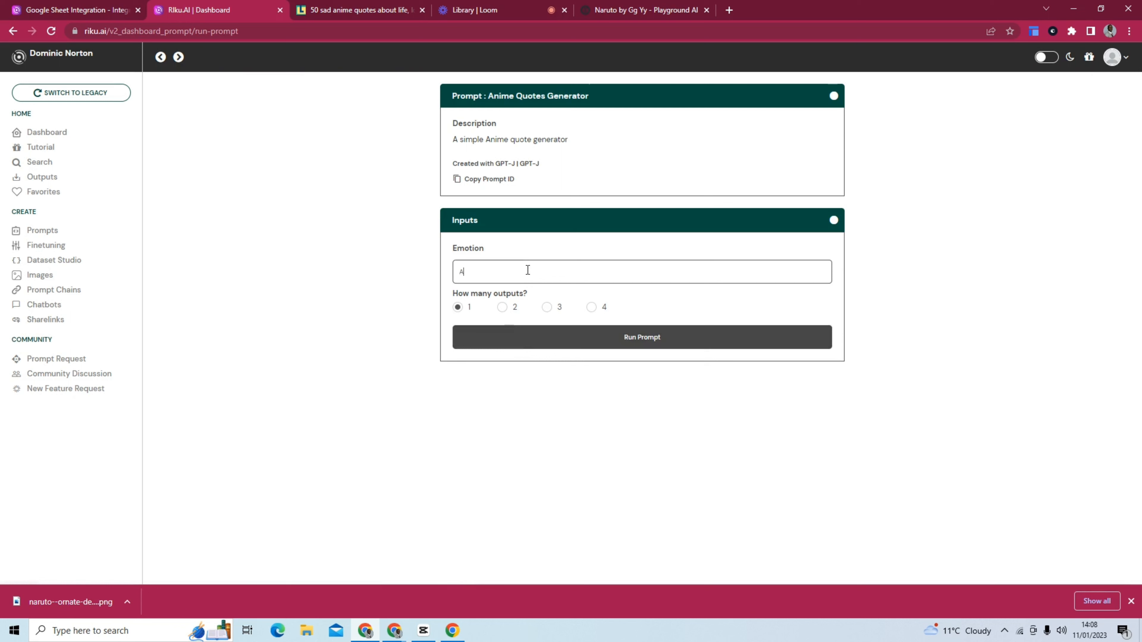
click(591, 307)
click(595, 344)
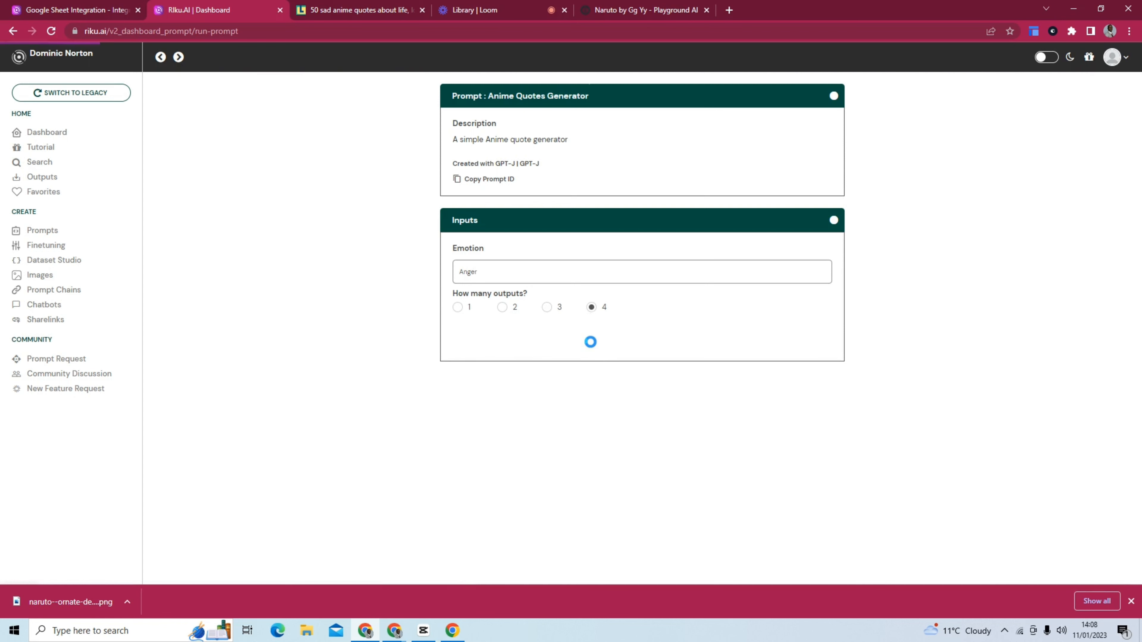